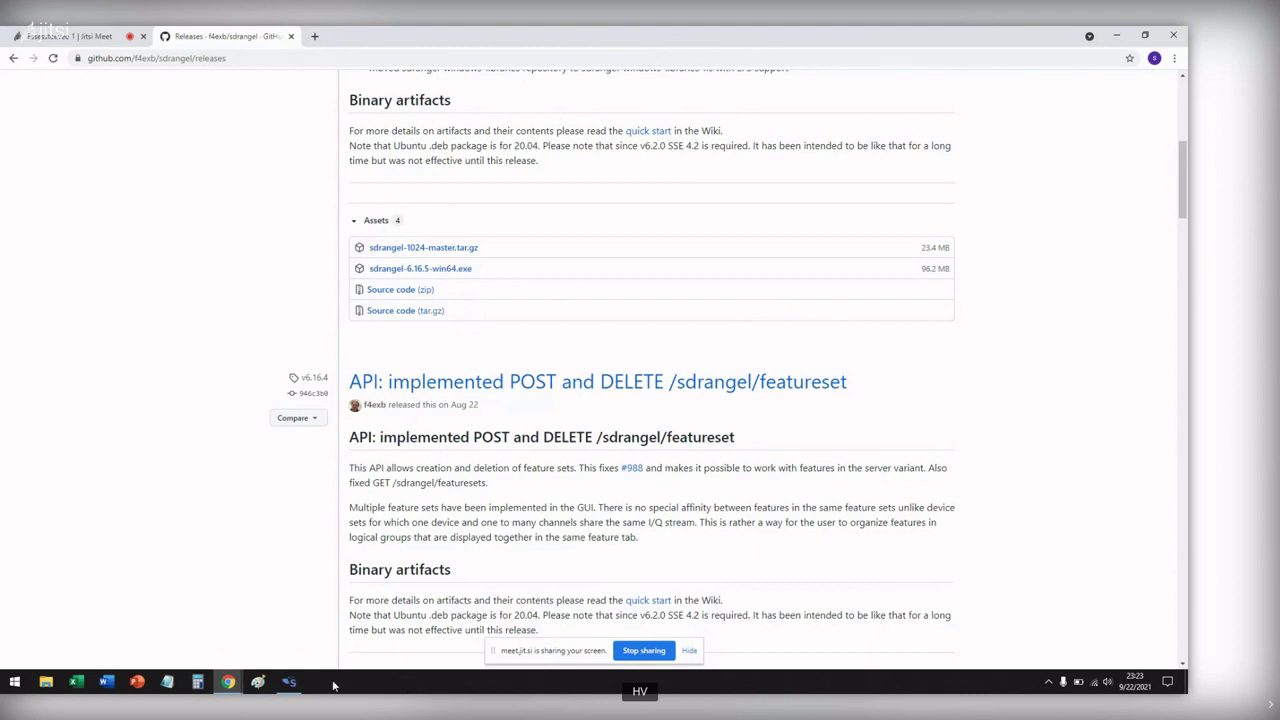
Step: Switch to SDRangel and select SDRPlayV3[0] as the sampling device
key("super")
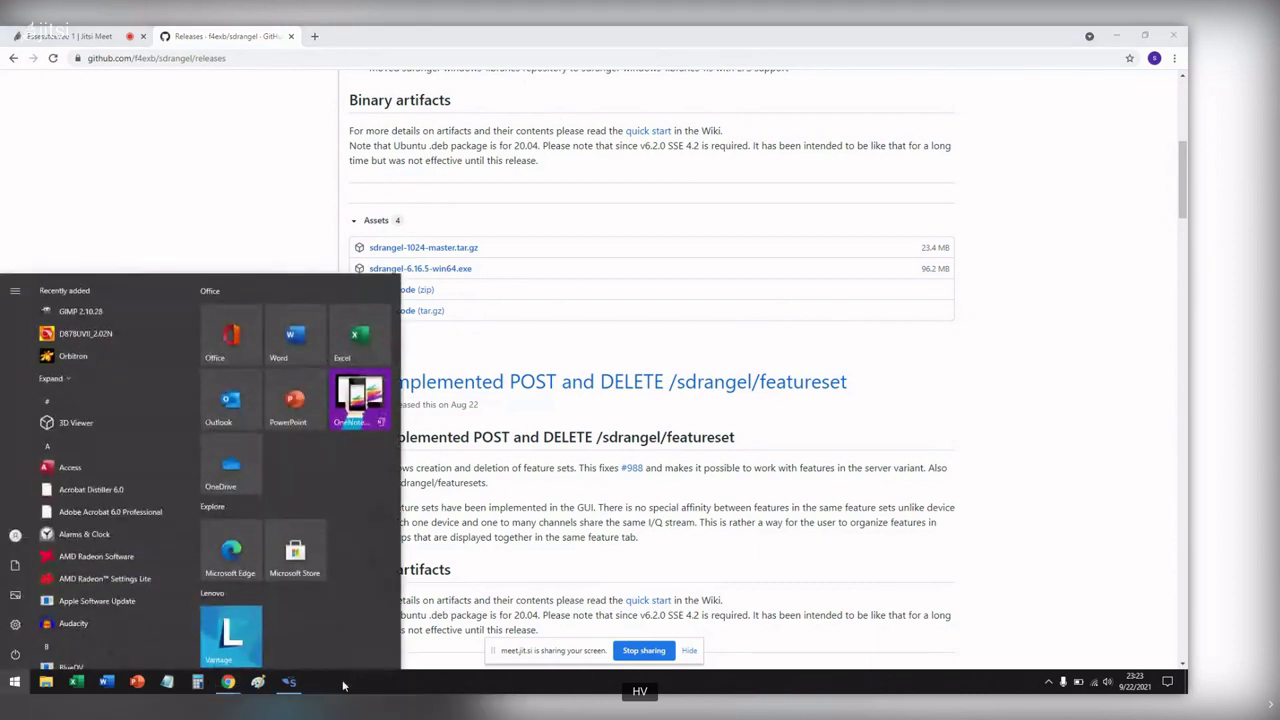
key("super")
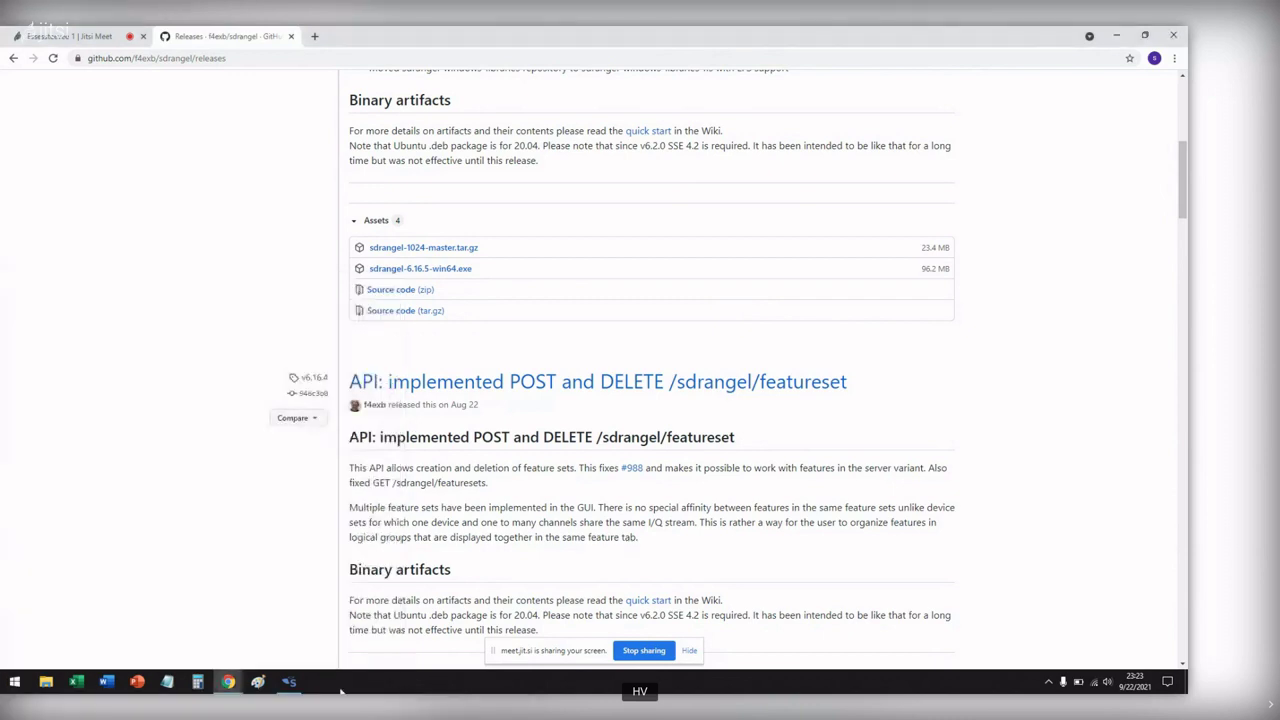
left_click(289, 682)
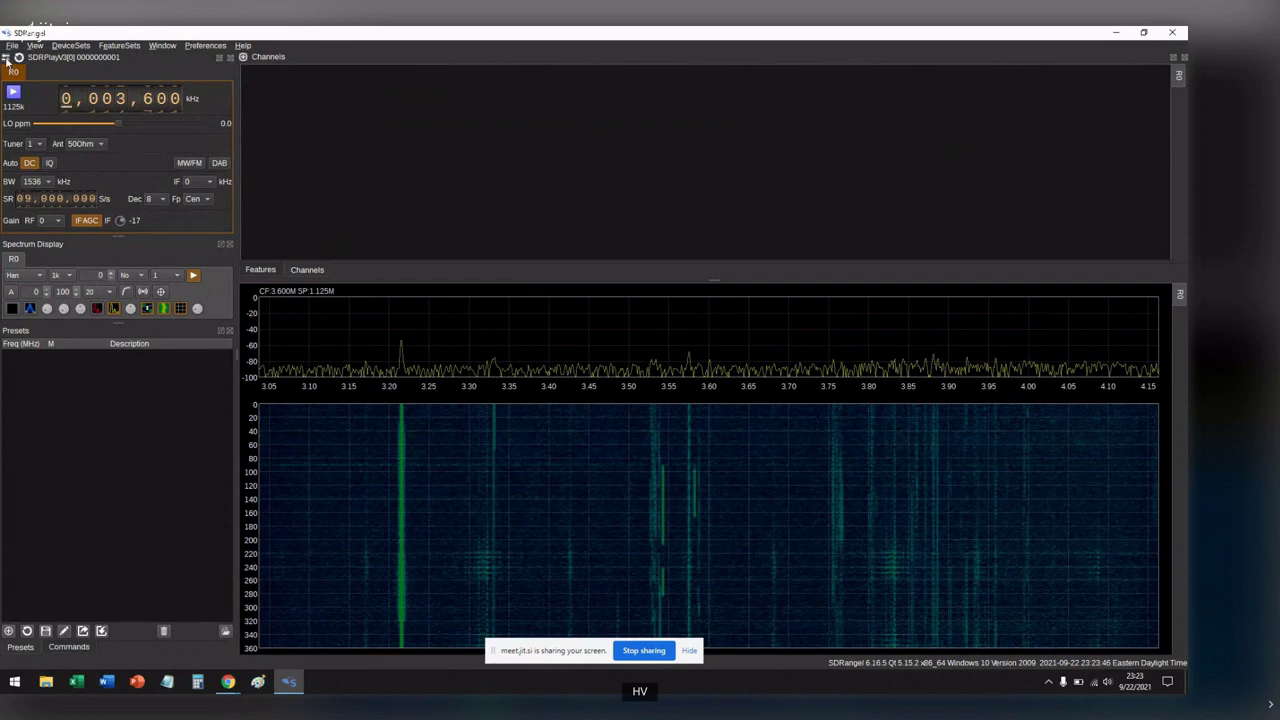
left_click(6, 60)
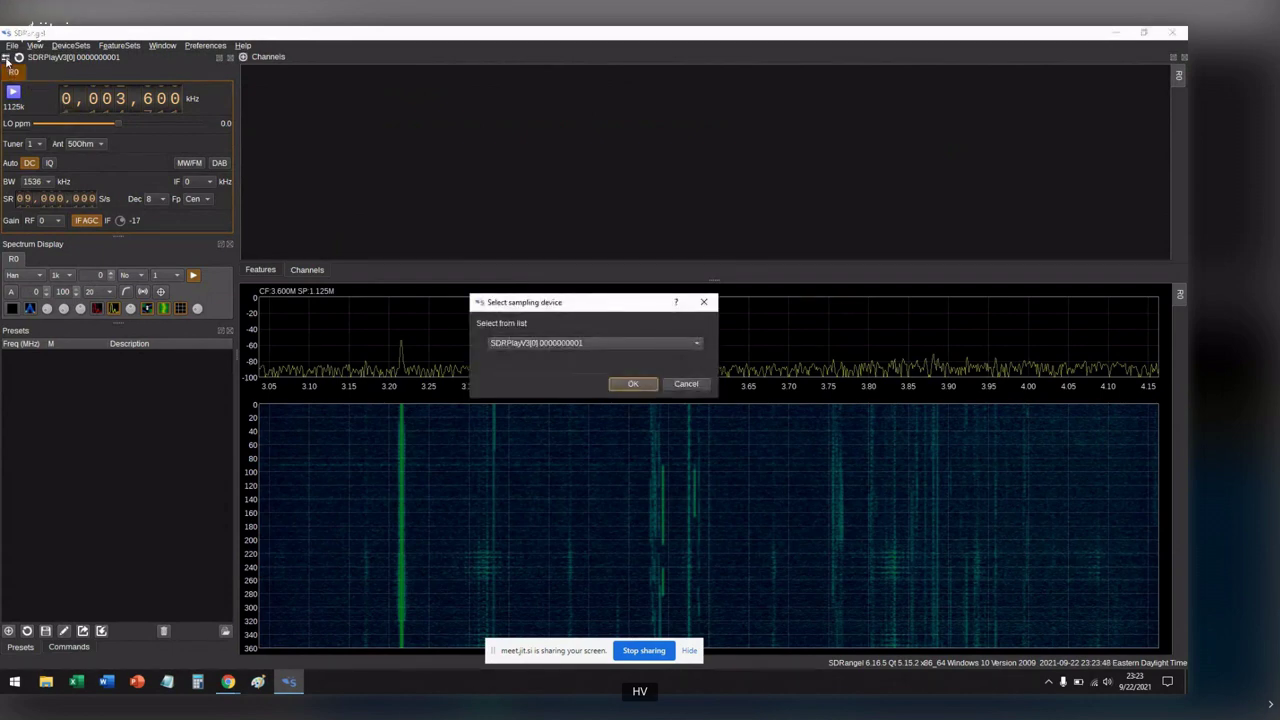
left_click(628, 342)
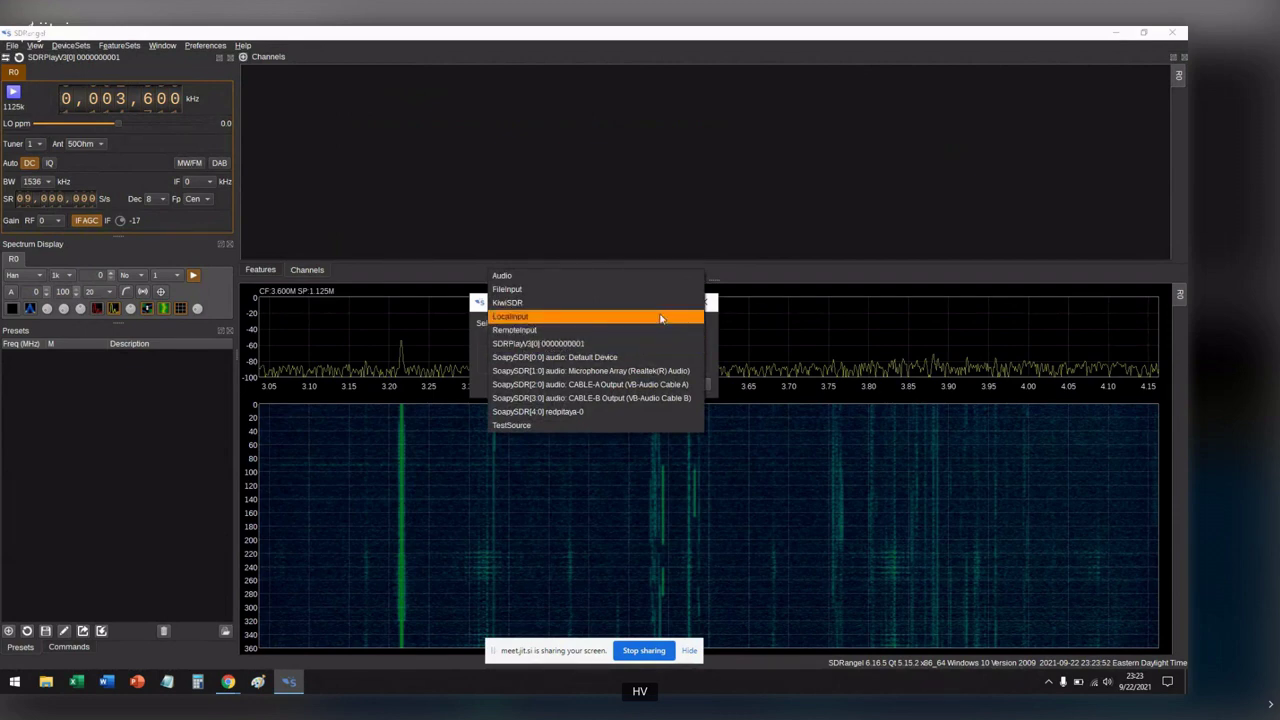
left_click(611, 344)
left_click(632, 384)
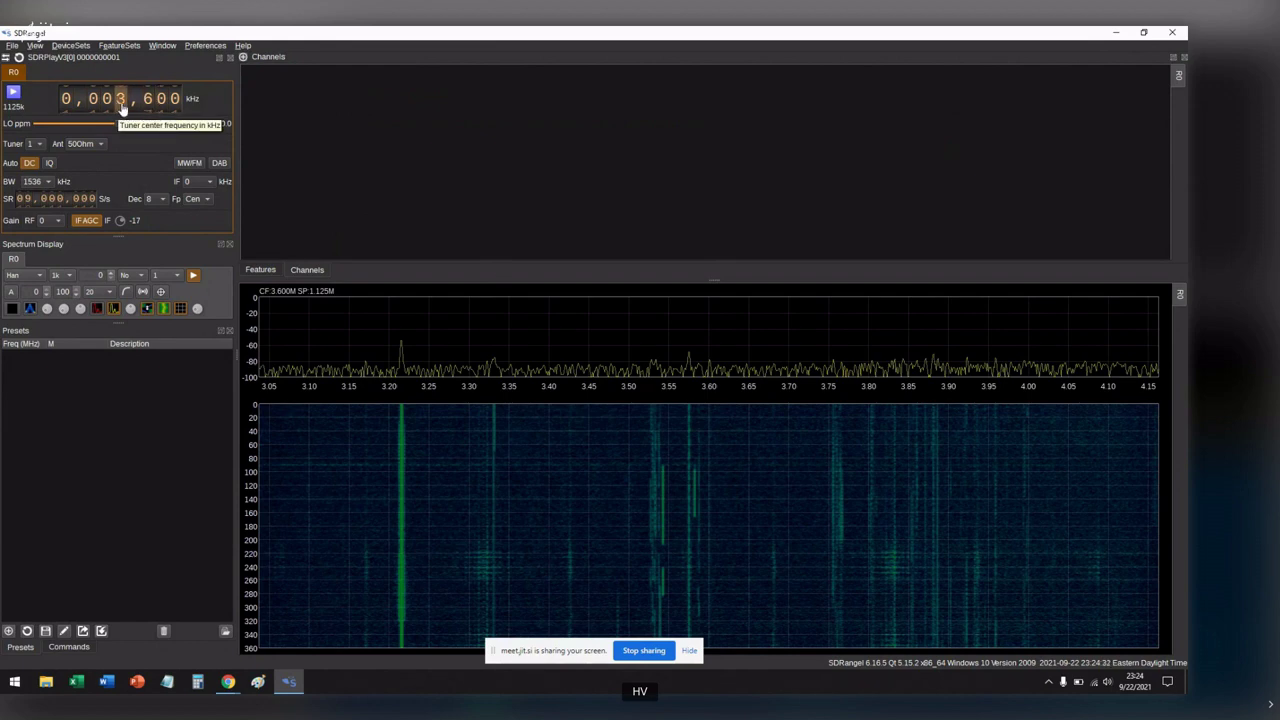
Step: Keep the tuner center frequency at 3,600 kHz and the bandwidth at 1536 kHz, and start the receiver
scroll(122, 100, "down", 2)
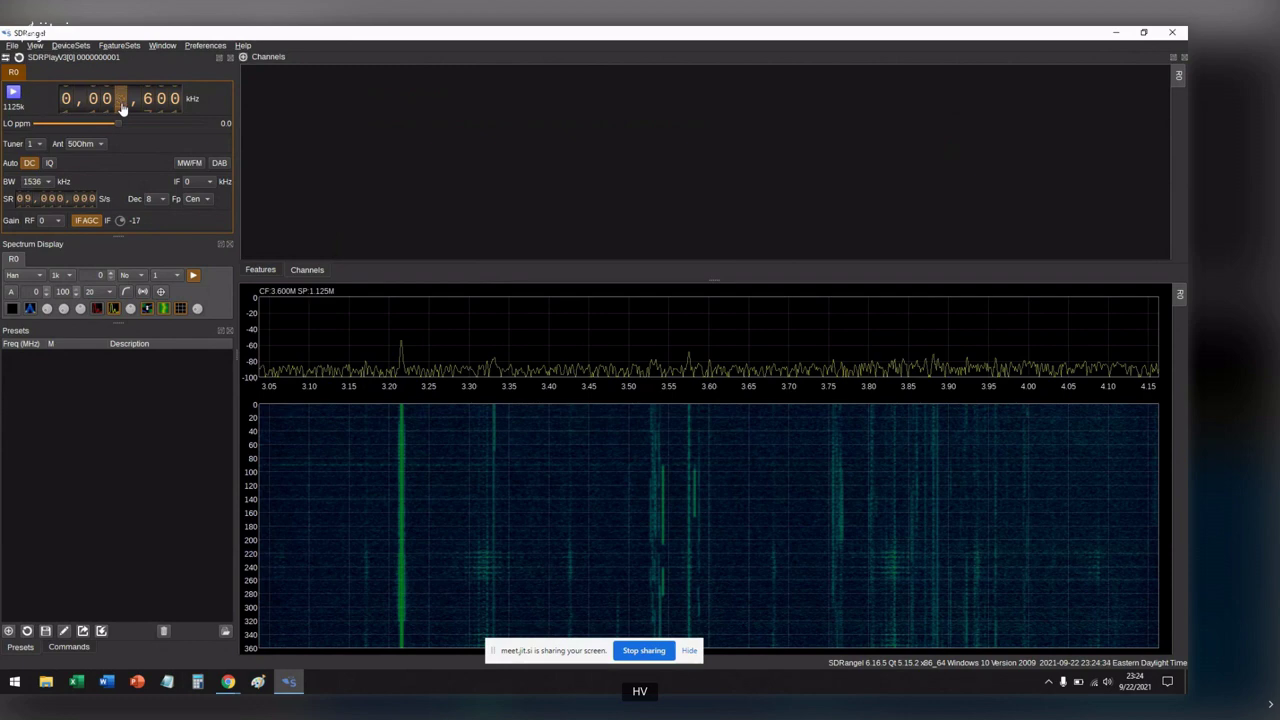
scroll(121, 106, "up", 2)
left_click(46, 183)
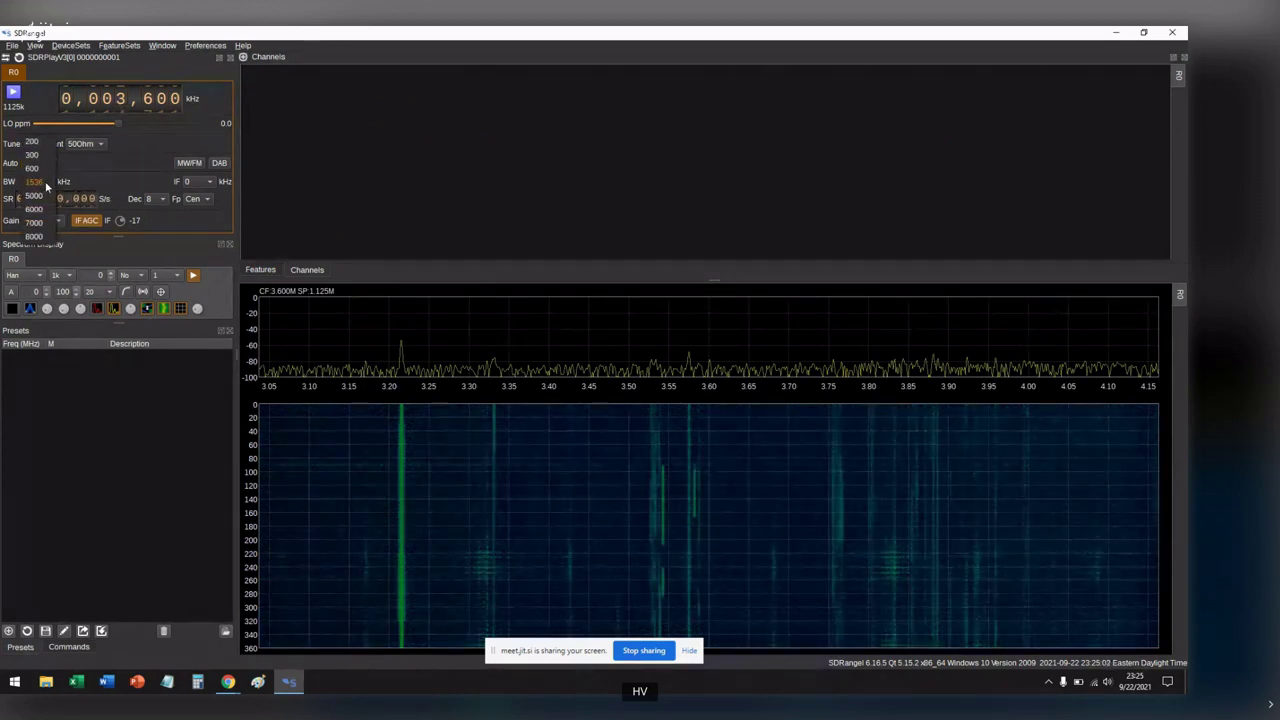
left_click(45, 181)
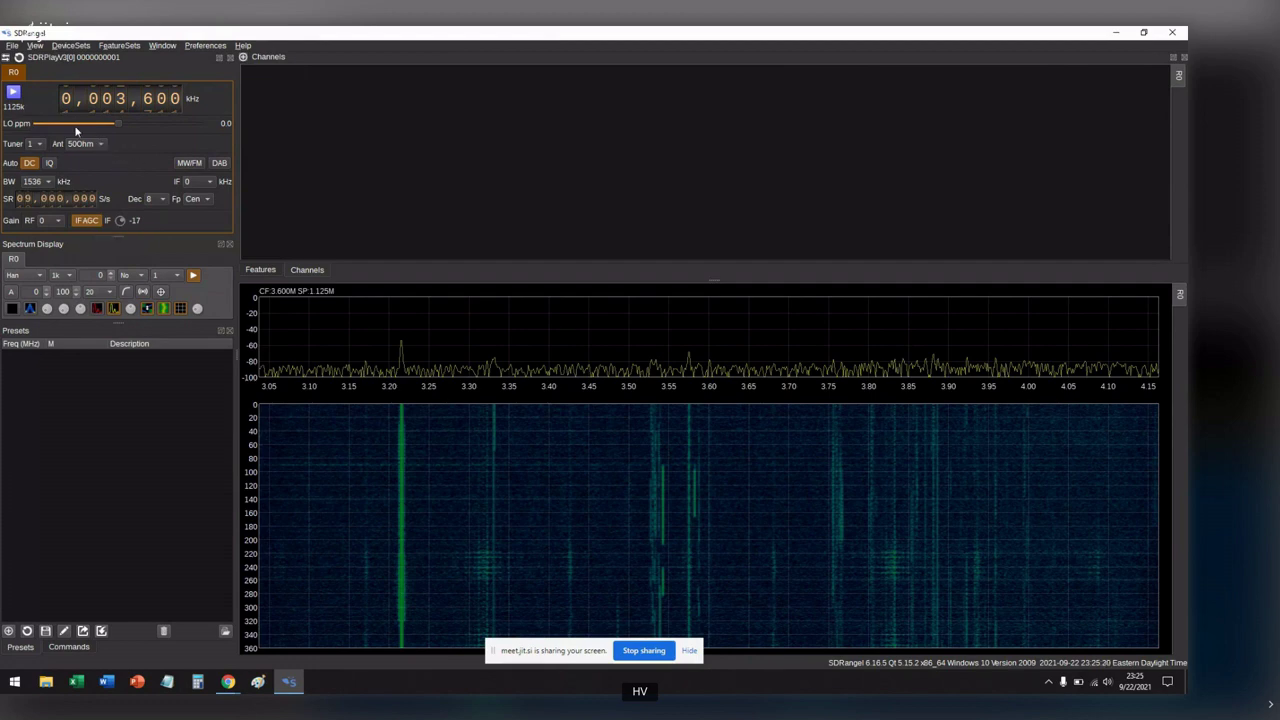
left_click(13, 92)
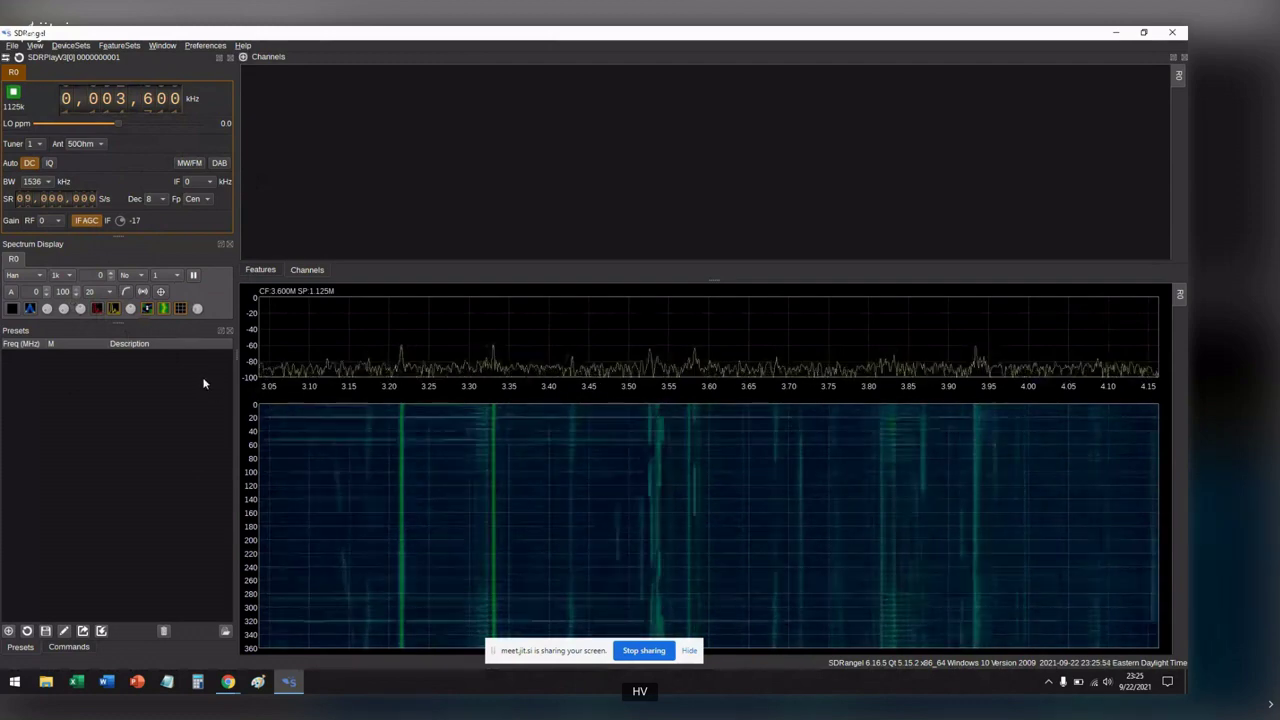
Step: Try out the spectrum display options by toggling the inverted waterfall layout, the waterfall and the current trace
left_click(150, 310)
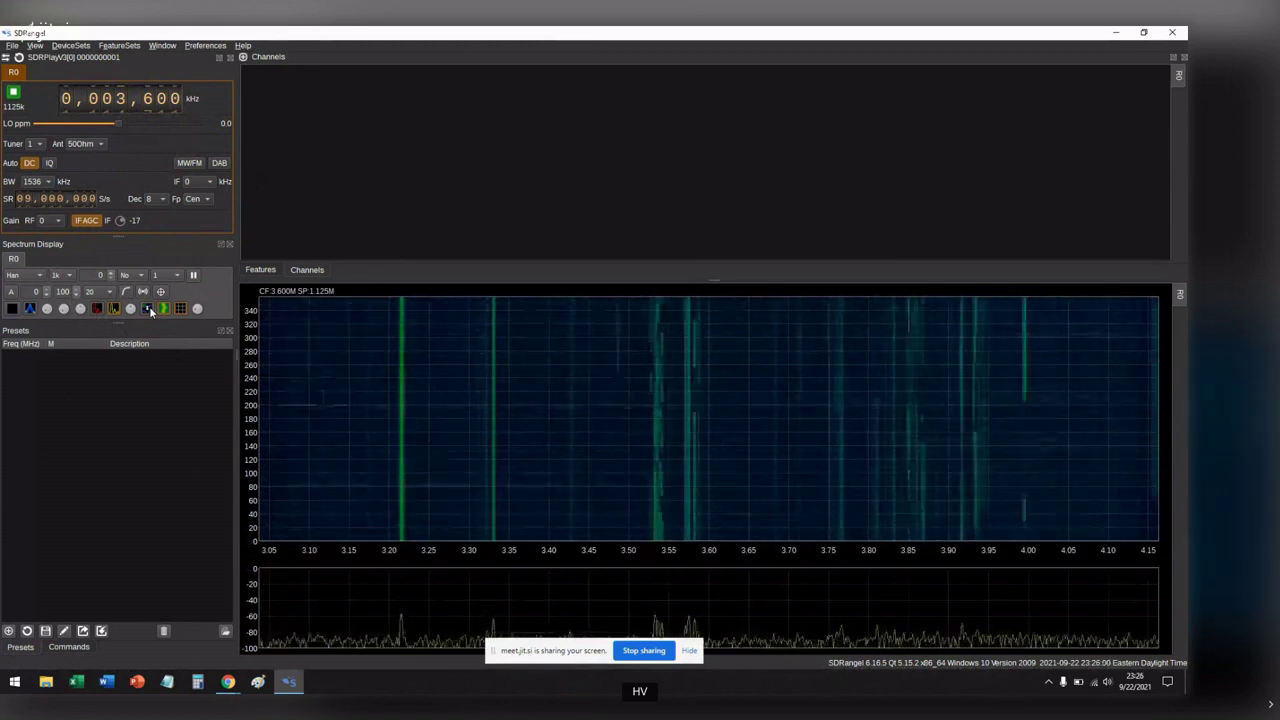
left_click(164, 309)
left_click(164, 309)
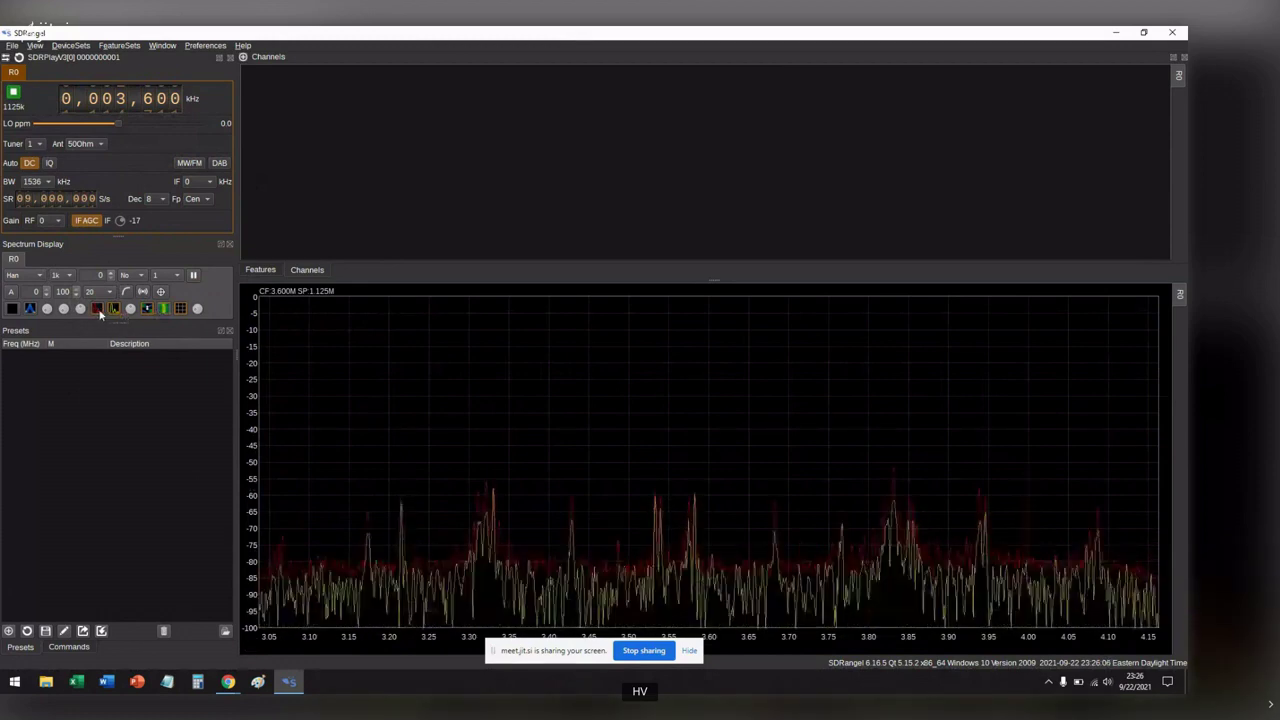
left_click(113, 309)
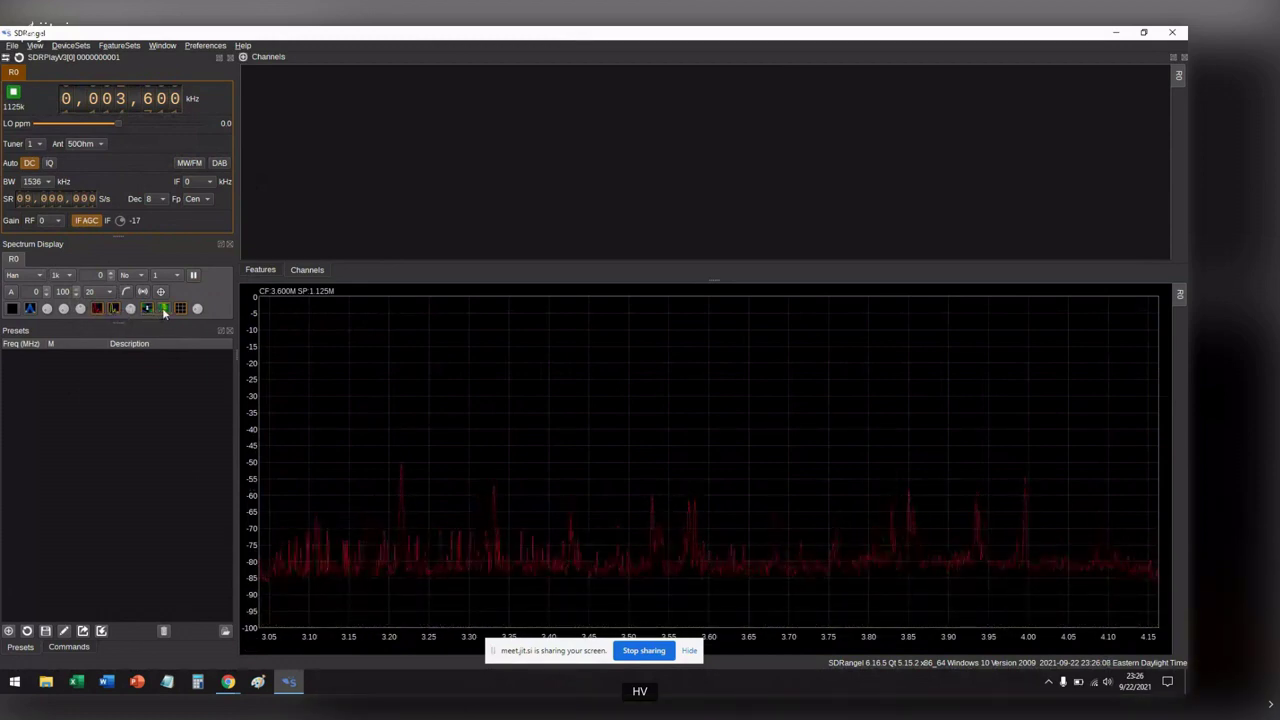
left_click(164, 309)
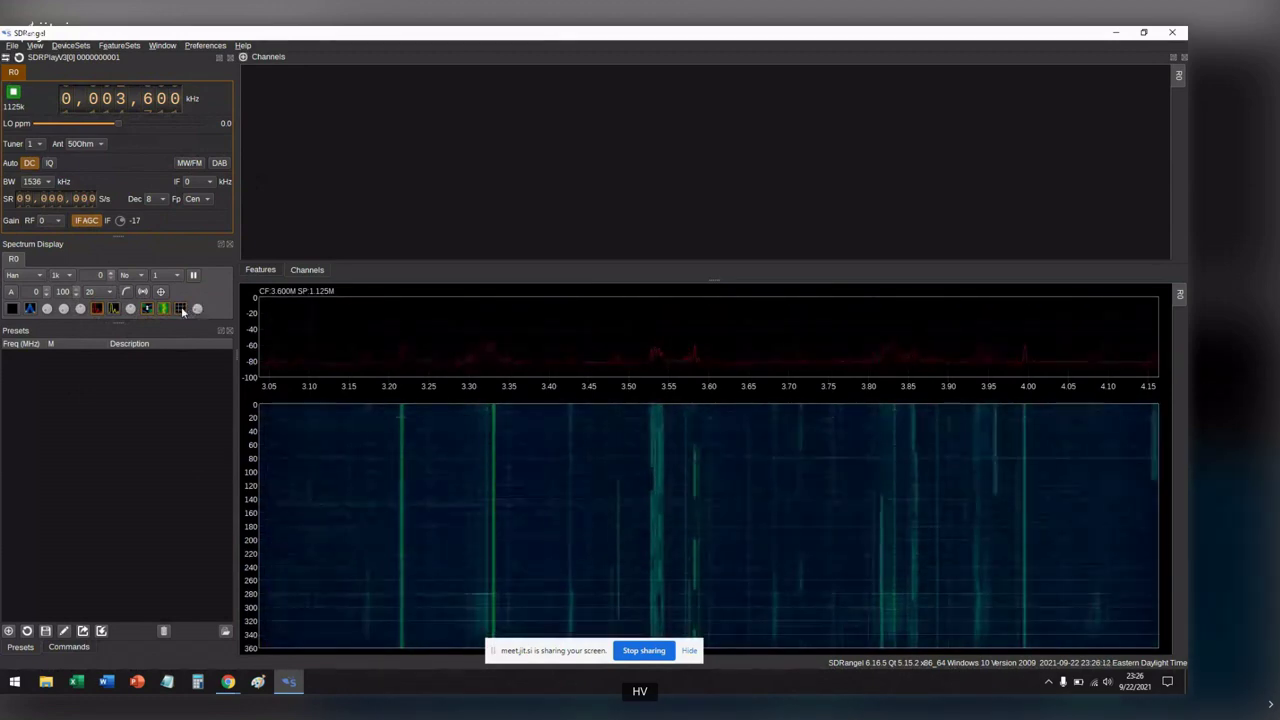
Step: Show the spectrum grid at a reduced intensity and try the phosphor effect on the spectrum
left_click(181, 309)
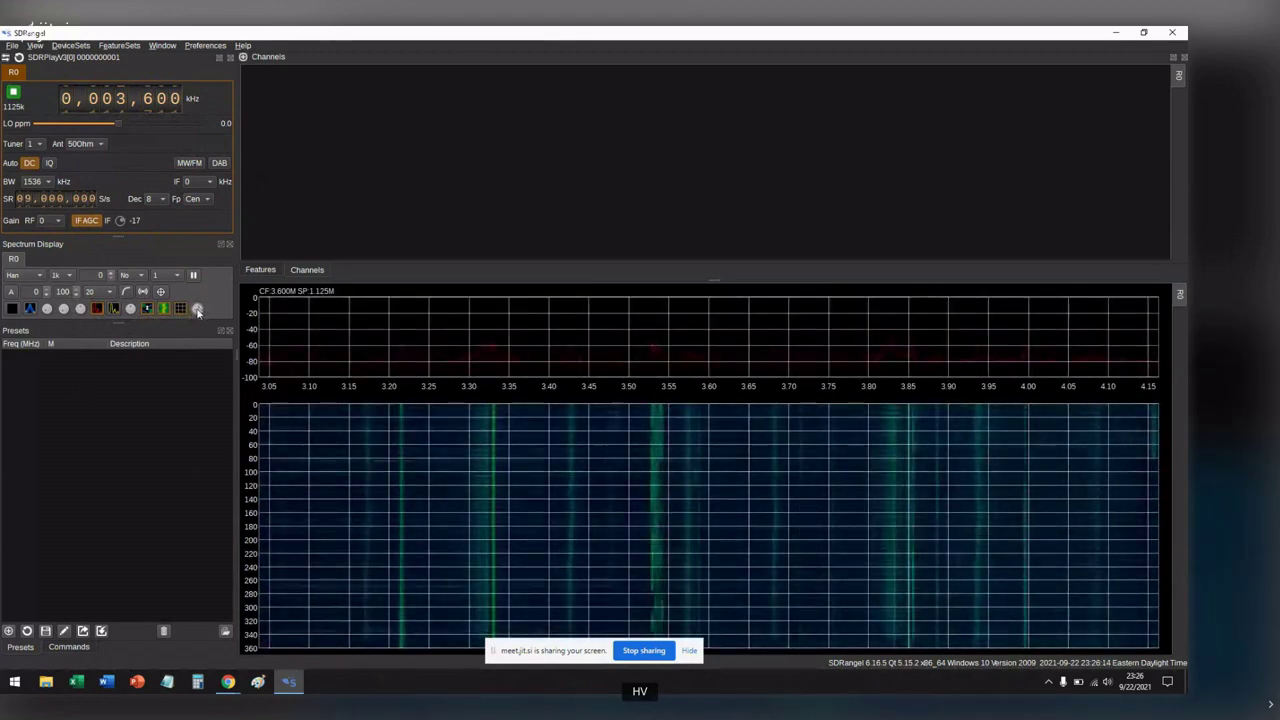
scroll(198, 310, "down", 5)
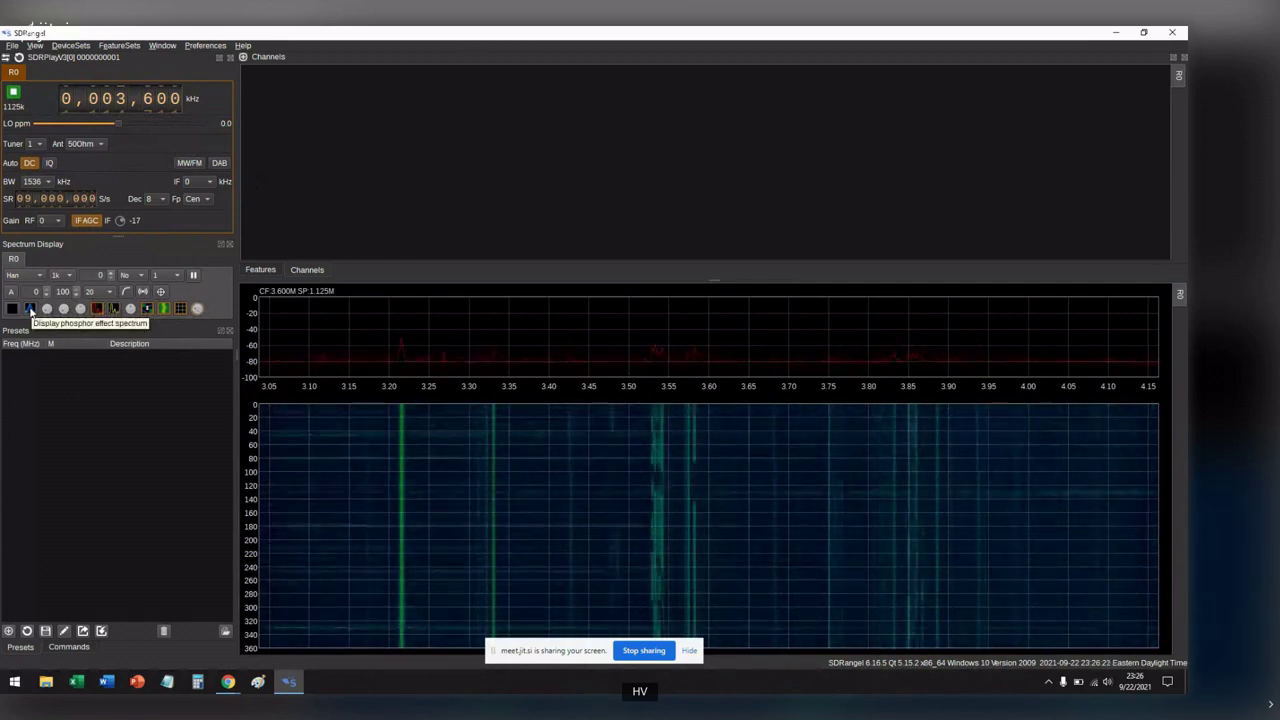
left_click(30, 310)
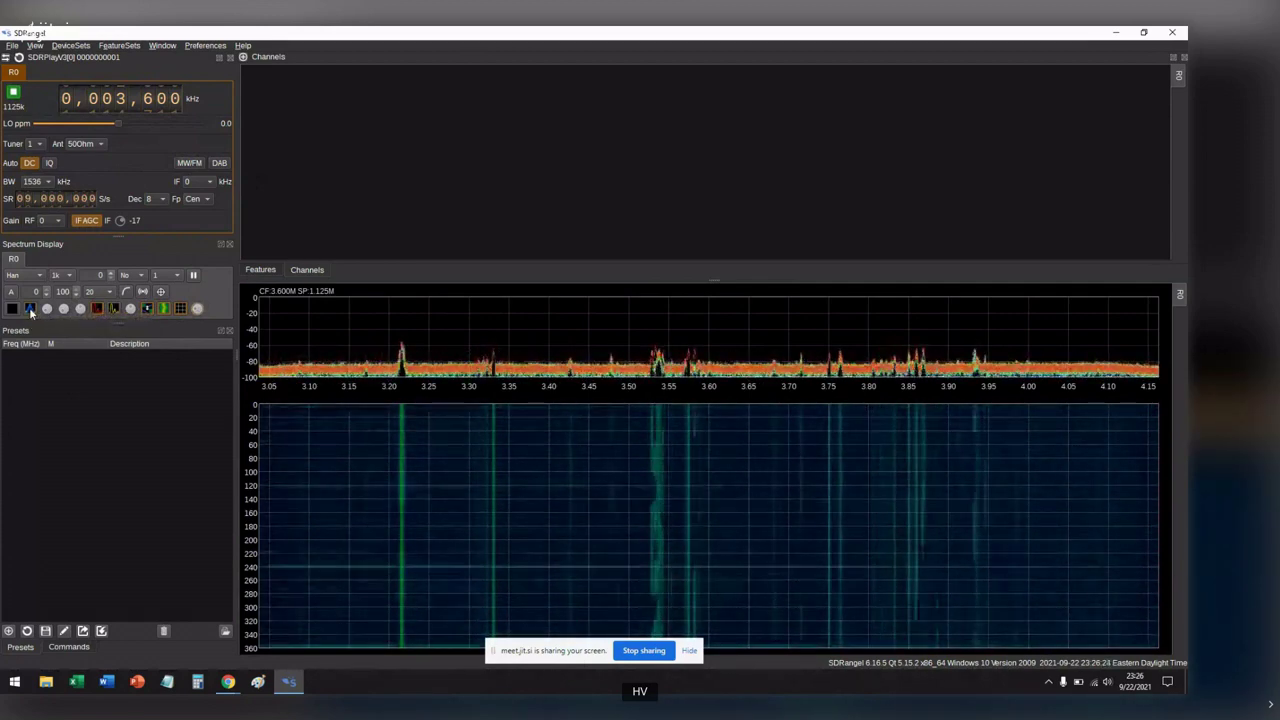
left_click(30, 310)
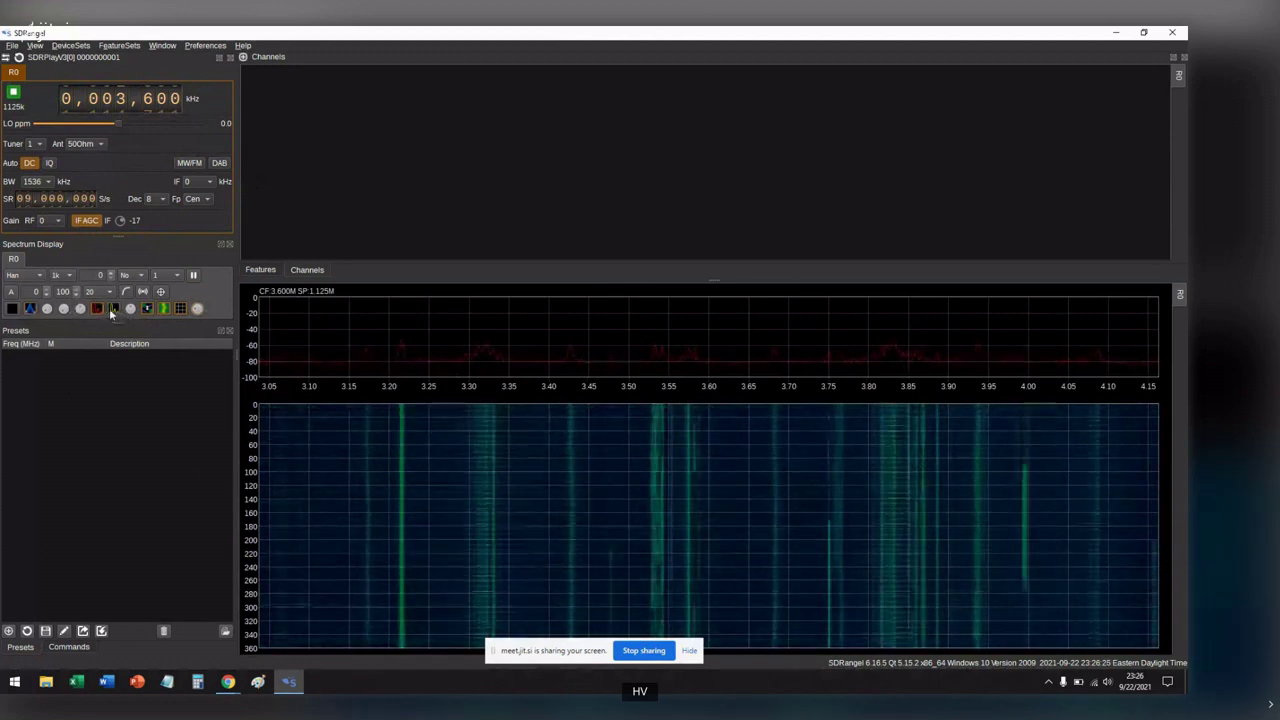
Step: Show only the current spectrum trace without max hold and enlarge the spectrum plot above the waterfall
left_click(96, 310)
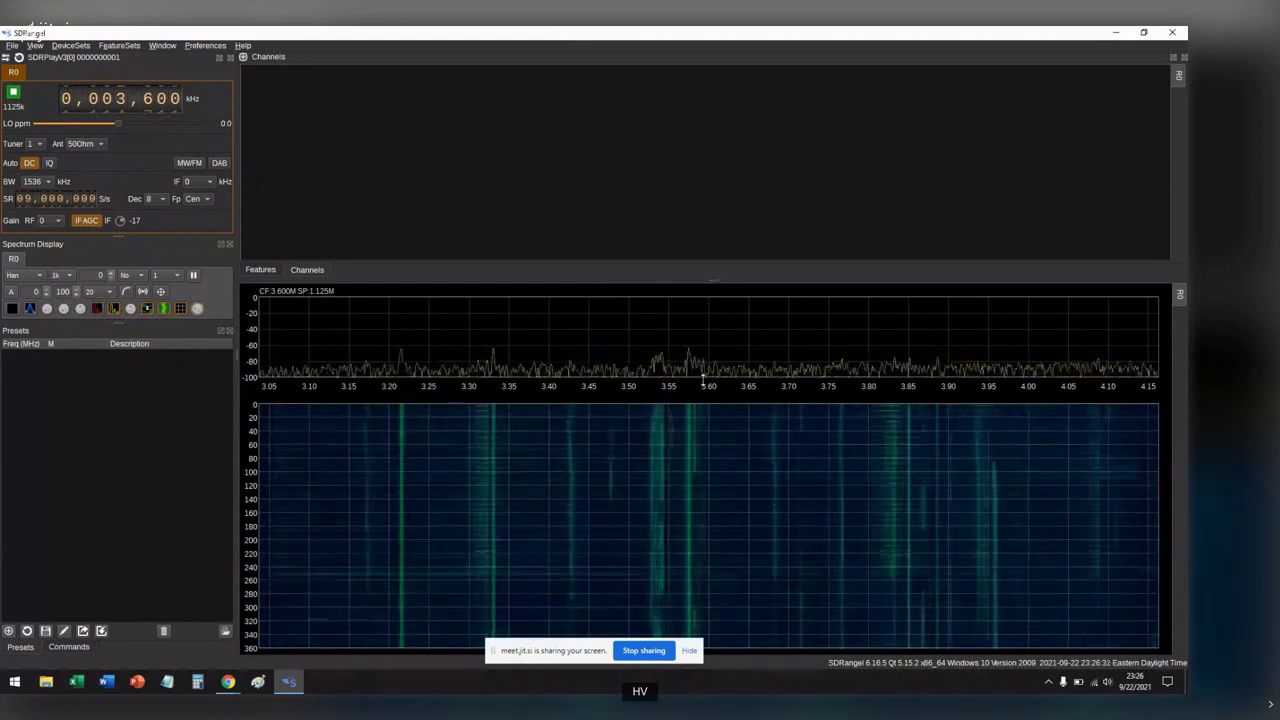
left_click_drag(705, 388, 704, 446)
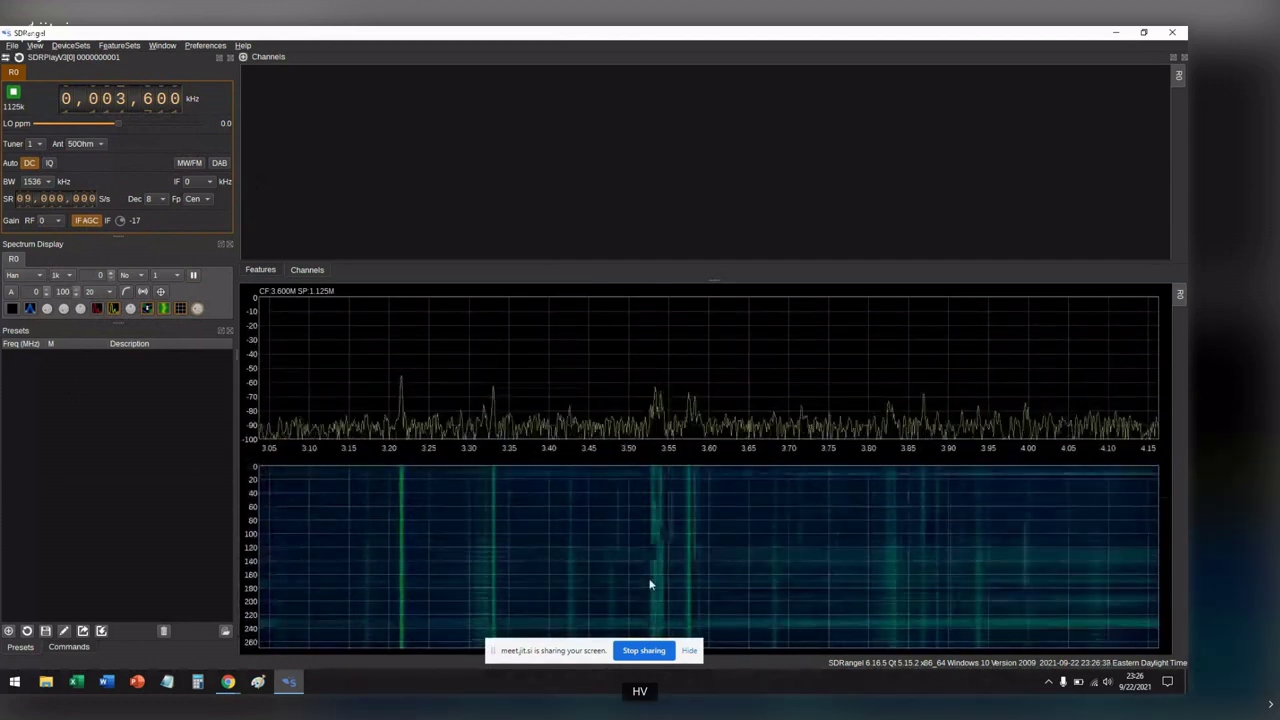
Step: Try docking the Channels panel between Spectrum Display and Presets, and return it to the area above the spectrum
left_click(244, 59)
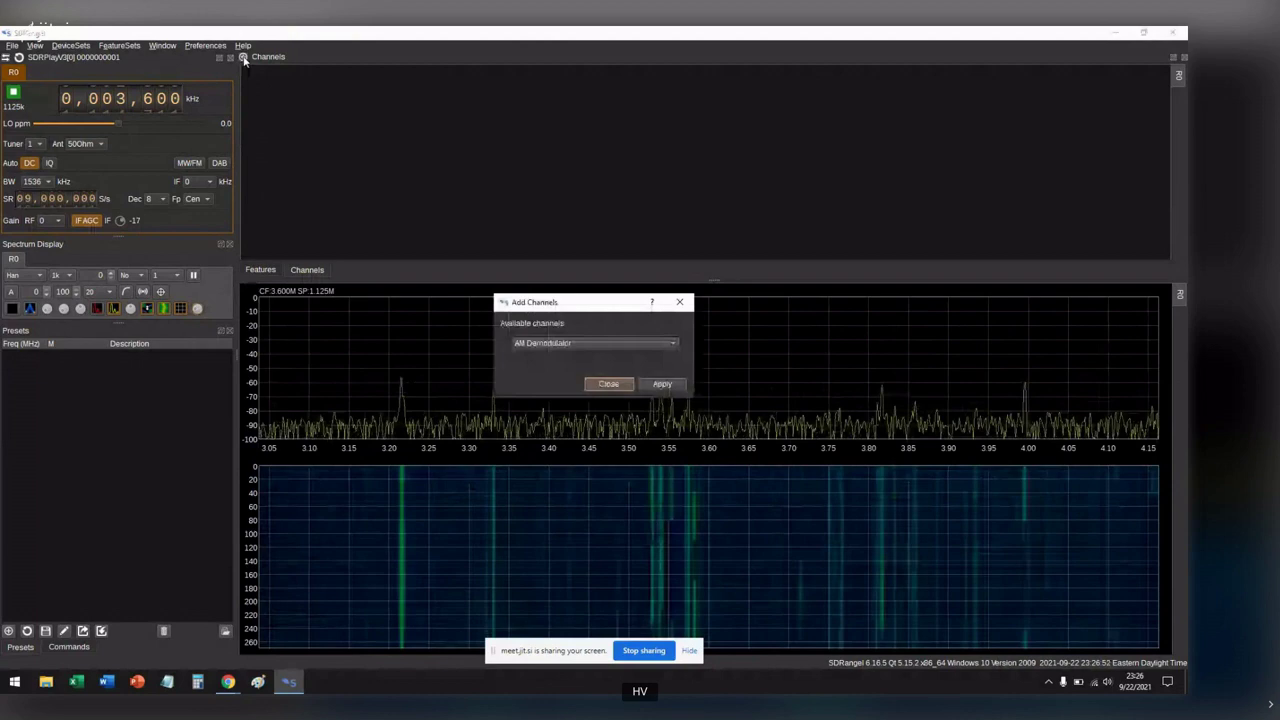
left_click(608, 383)
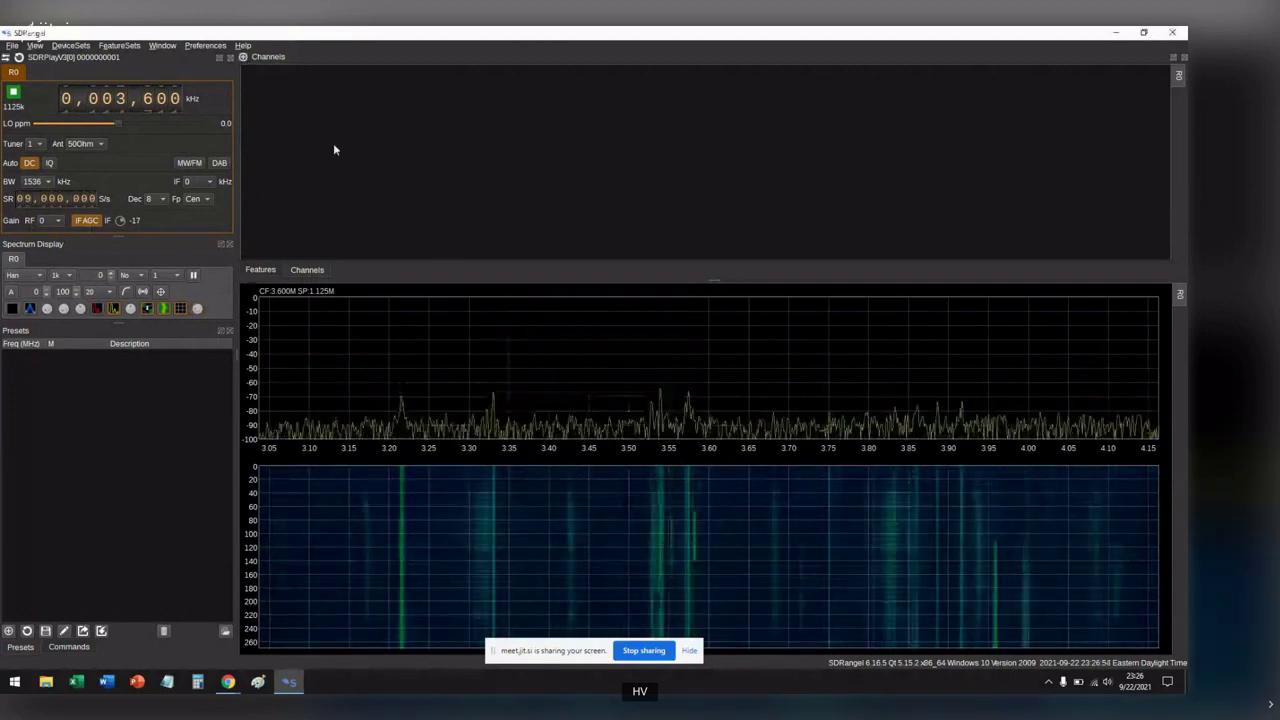
left_click_drag(254, 62, 30, 361)
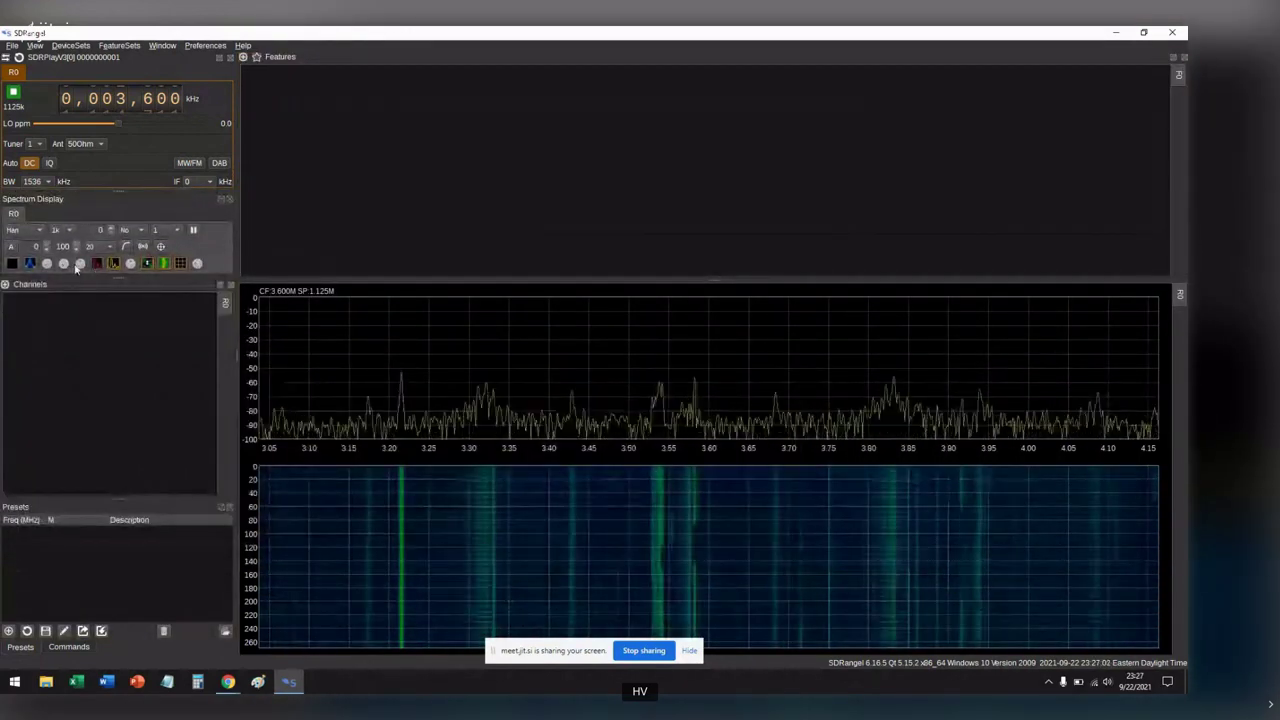
left_click_drag(56, 290, 449, 72)
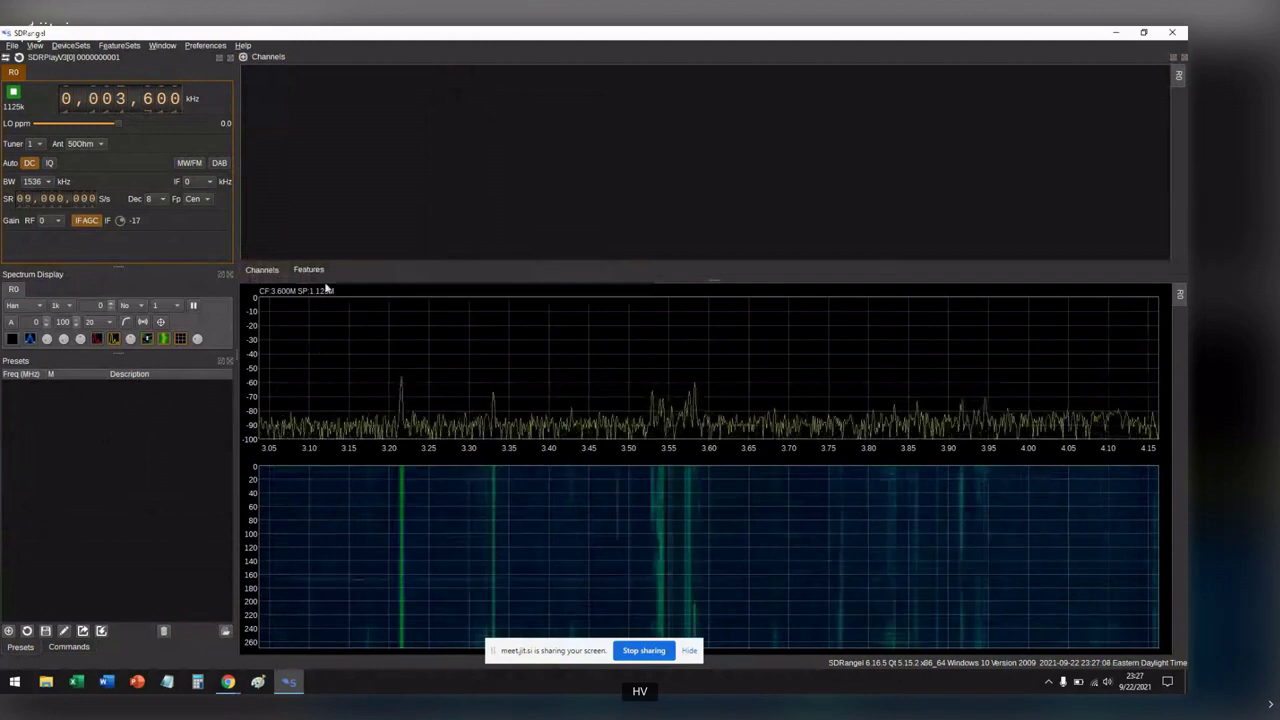
Step: Add an SSB Demodulator channel to the receiver and close the channel selection dialog
left_click(243, 57)
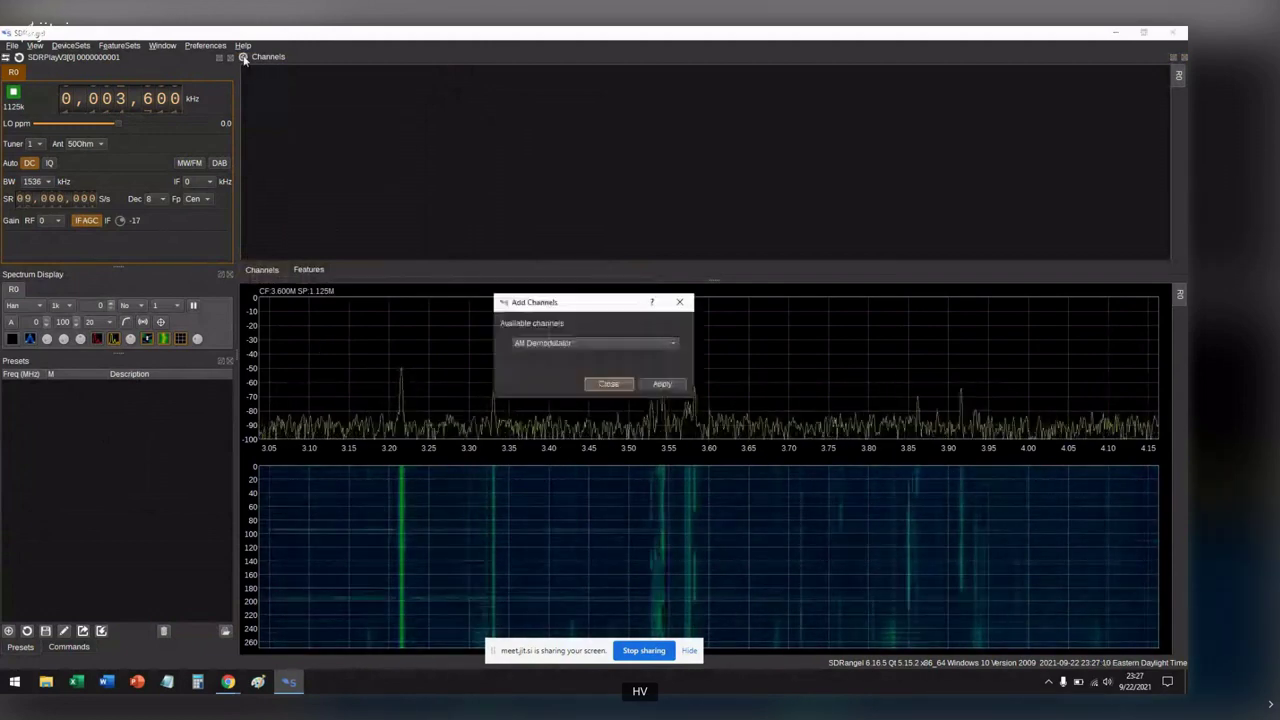
left_click(619, 346)
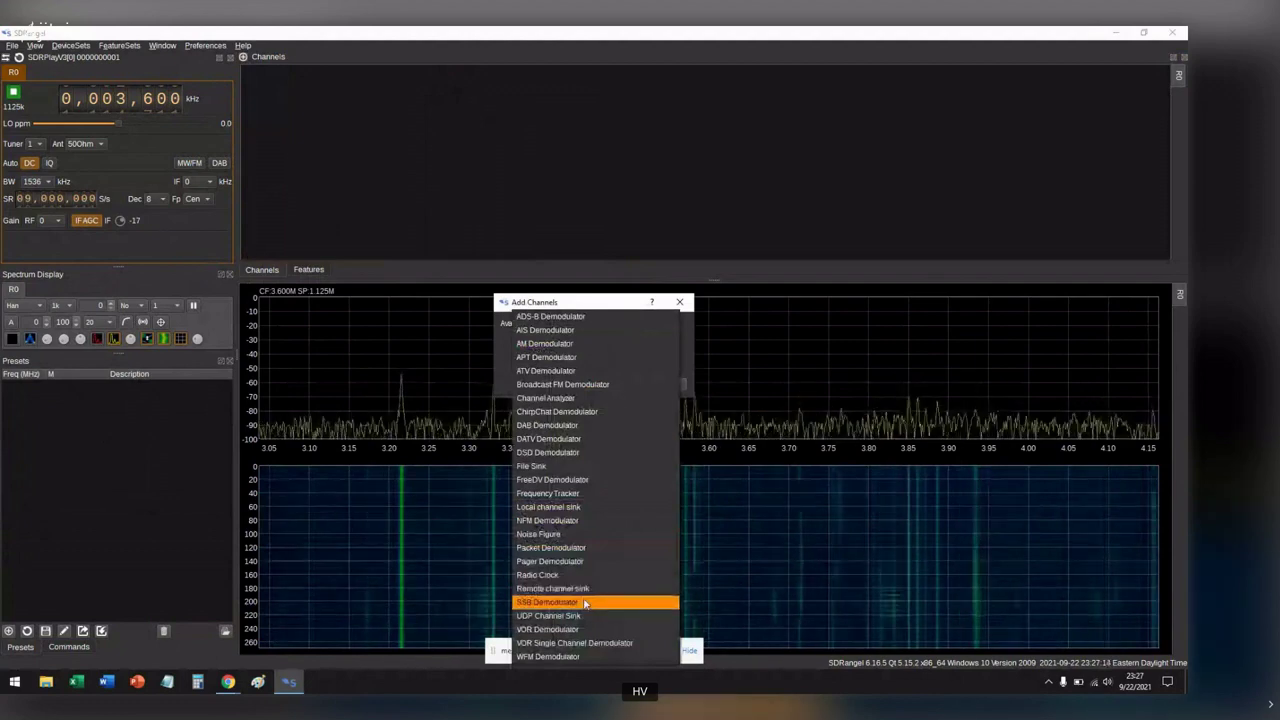
left_click(585, 604)
left_click(662, 386)
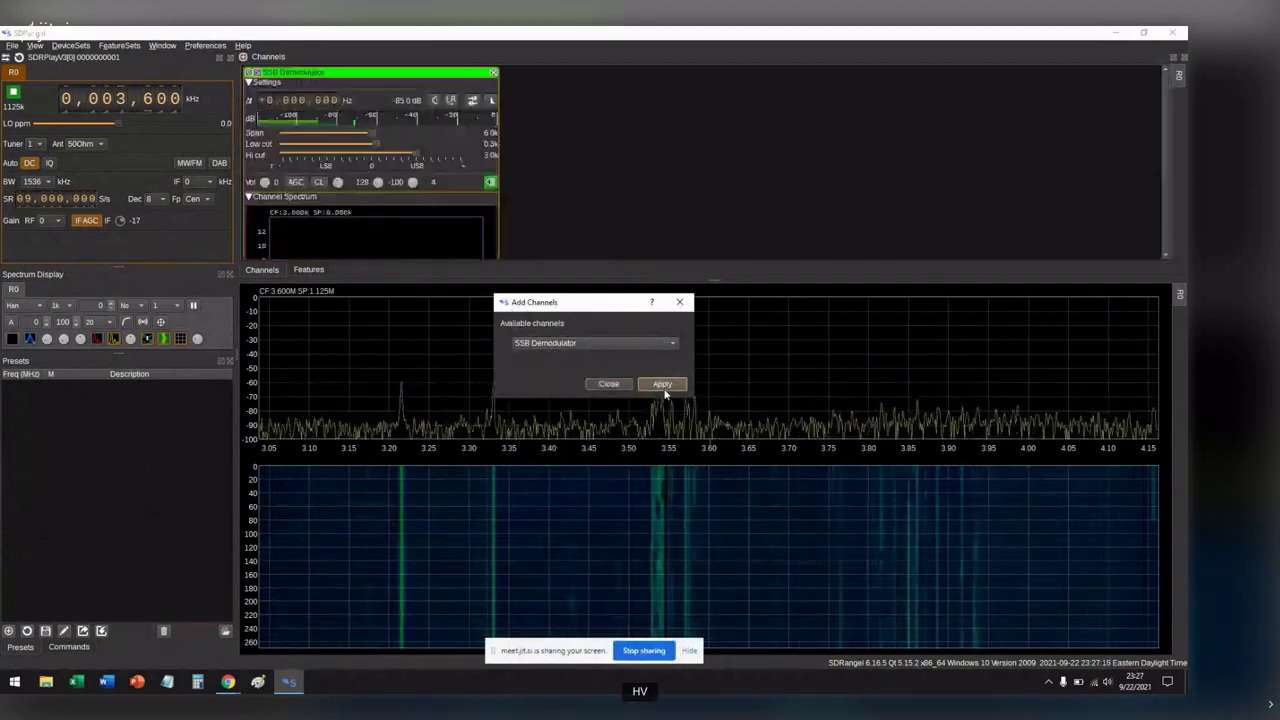
left_click(608, 384)
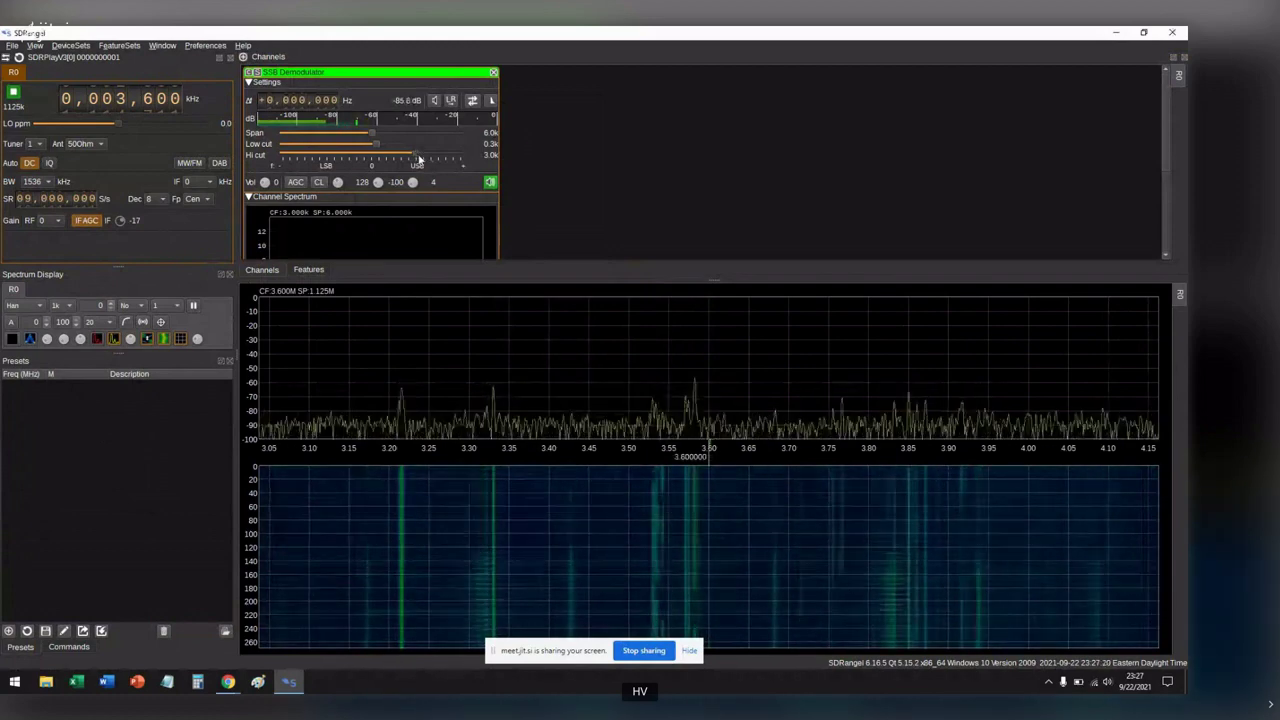
Step: Set the SSB demodulator to lower sideband with a high cut of -3.1k and enable its AGC
left_click_drag(418, 158, 331, 161)
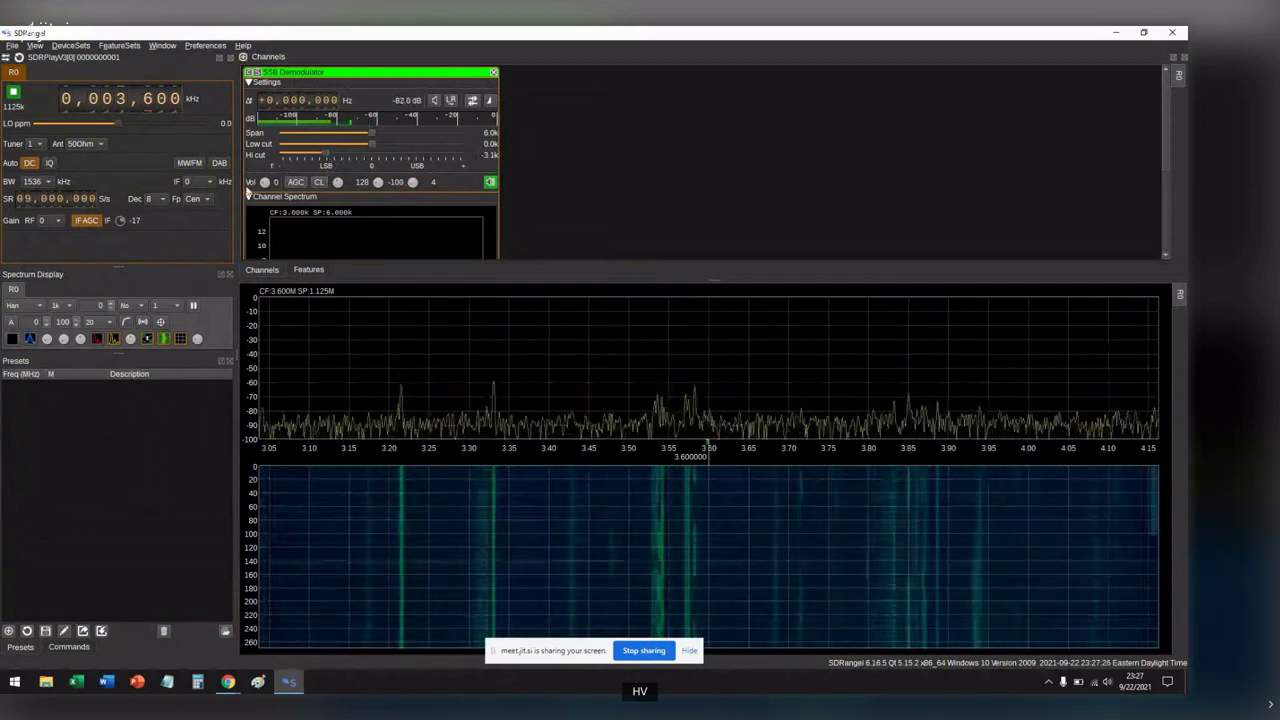
left_click(296, 183)
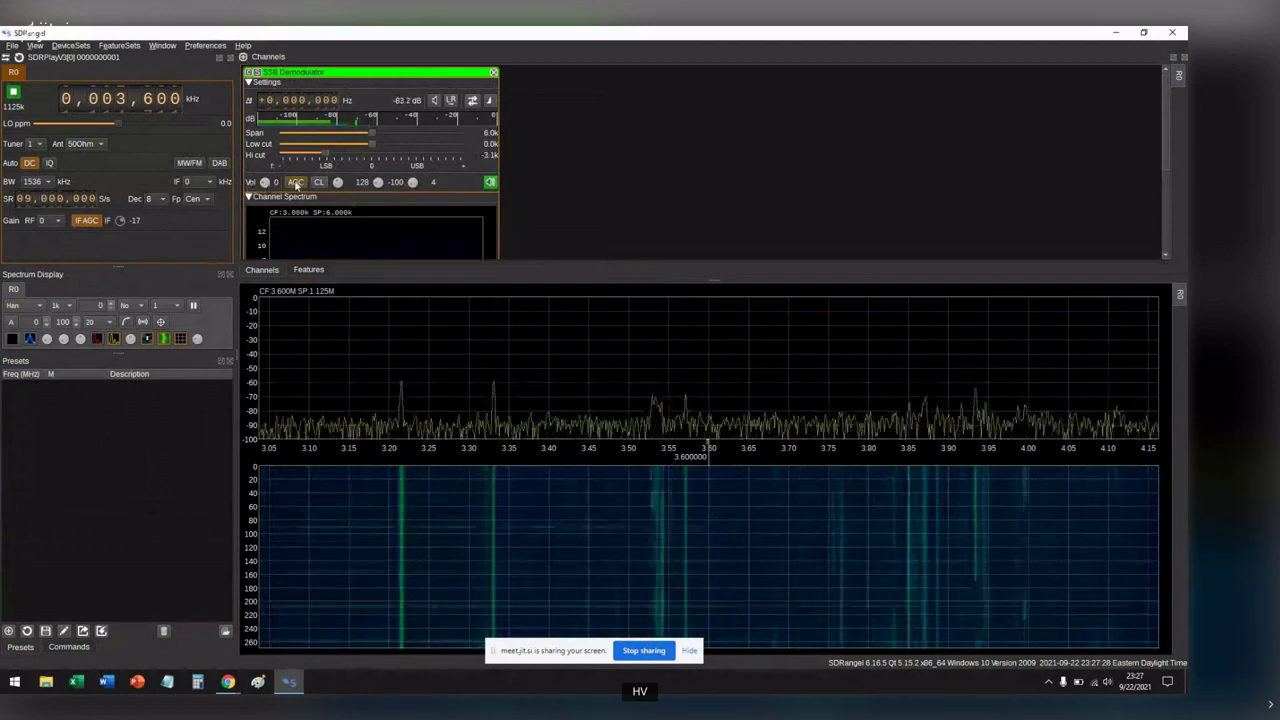
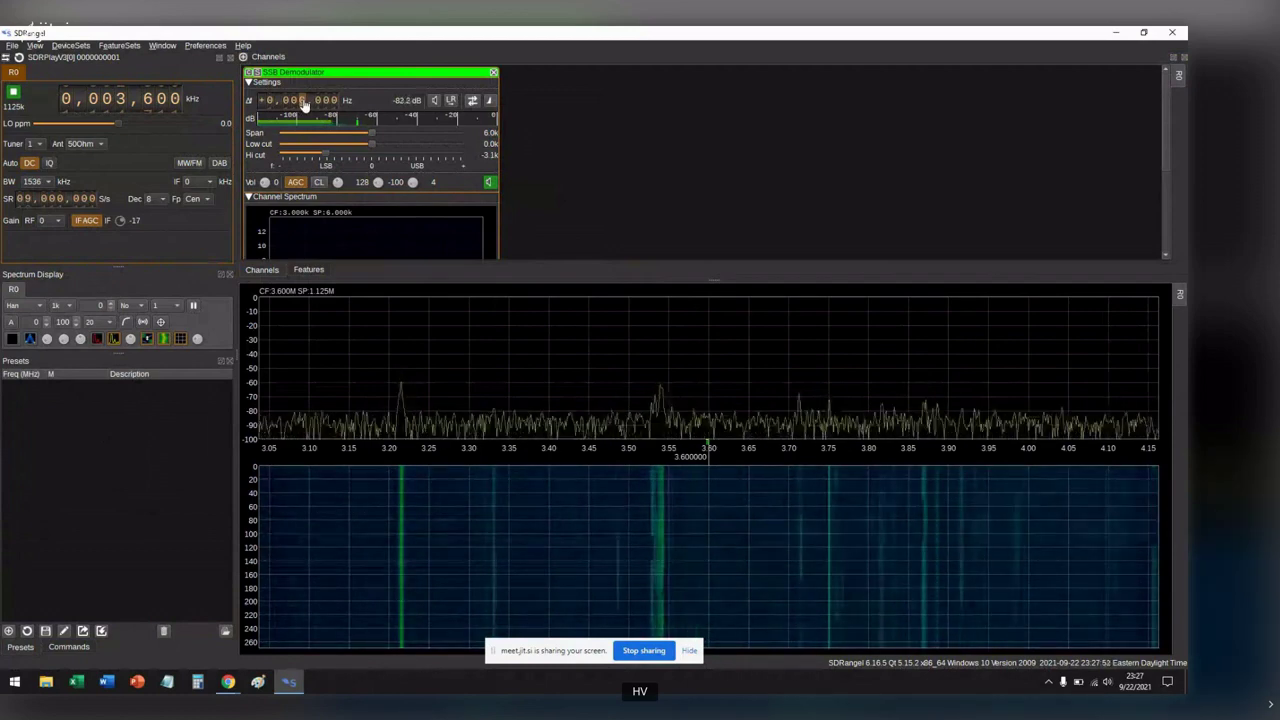
Step: Tune the SSB demodulator's frequency offset down to -58,000 Hz, placing the channel at 3.542 MHz
scroll(304, 104, "down", 9)
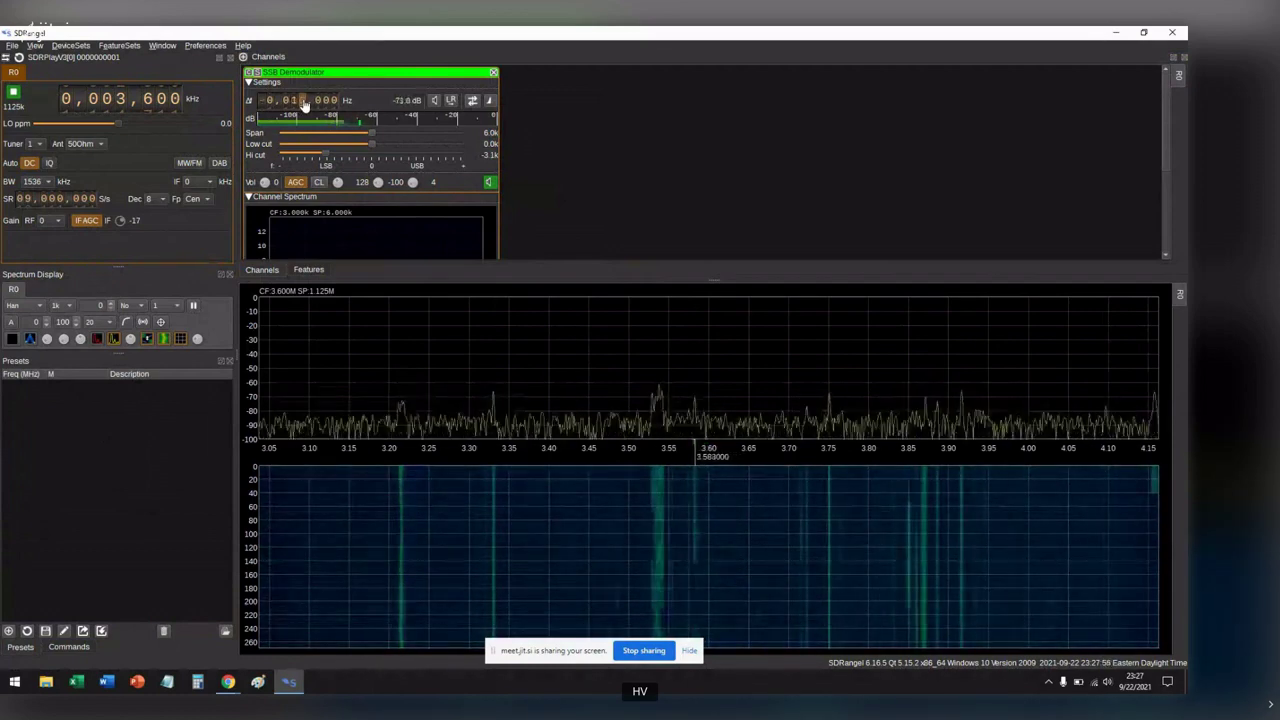
scroll(304, 104, "down", 3)
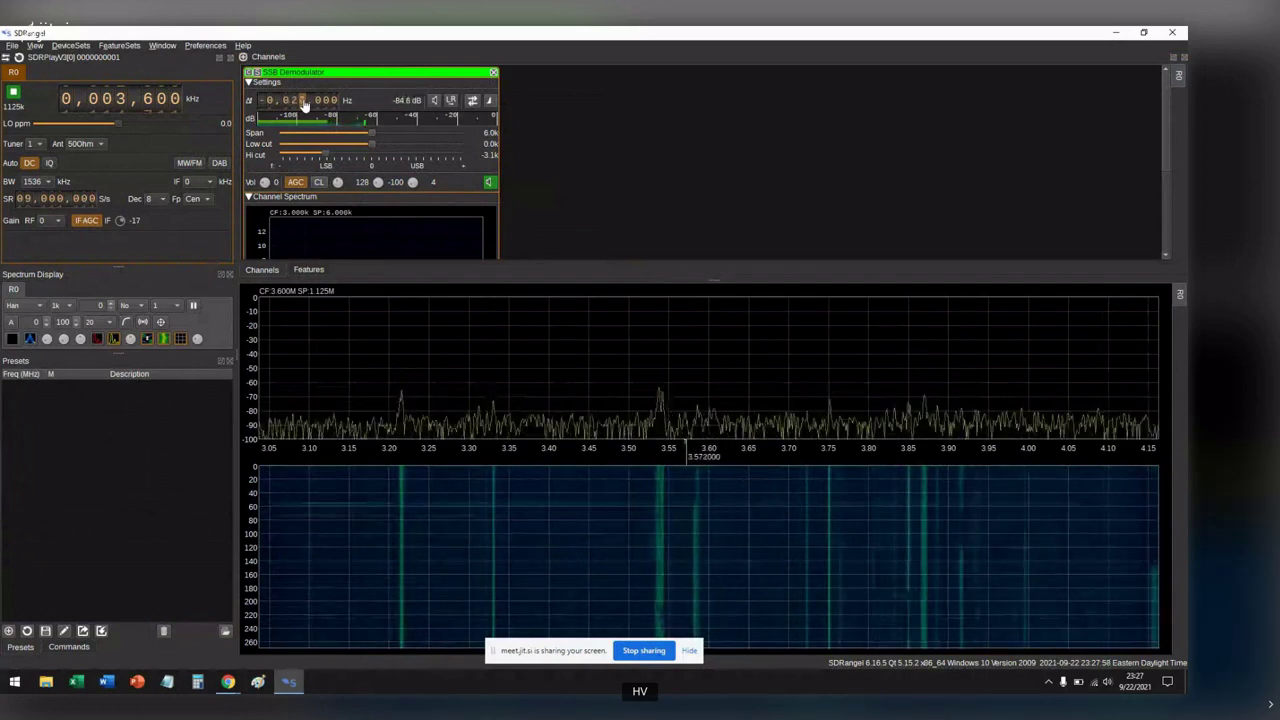
scroll(304, 104, "down", 12)
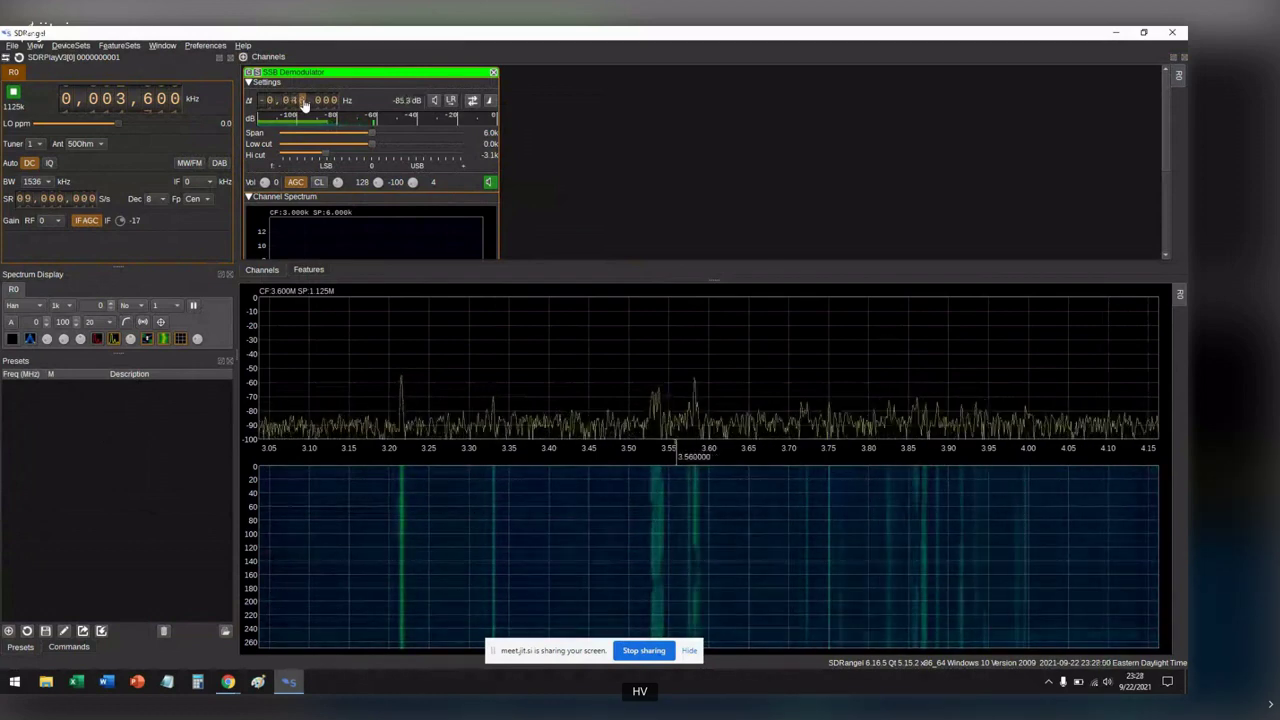
scroll(304, 104, "down", 2)
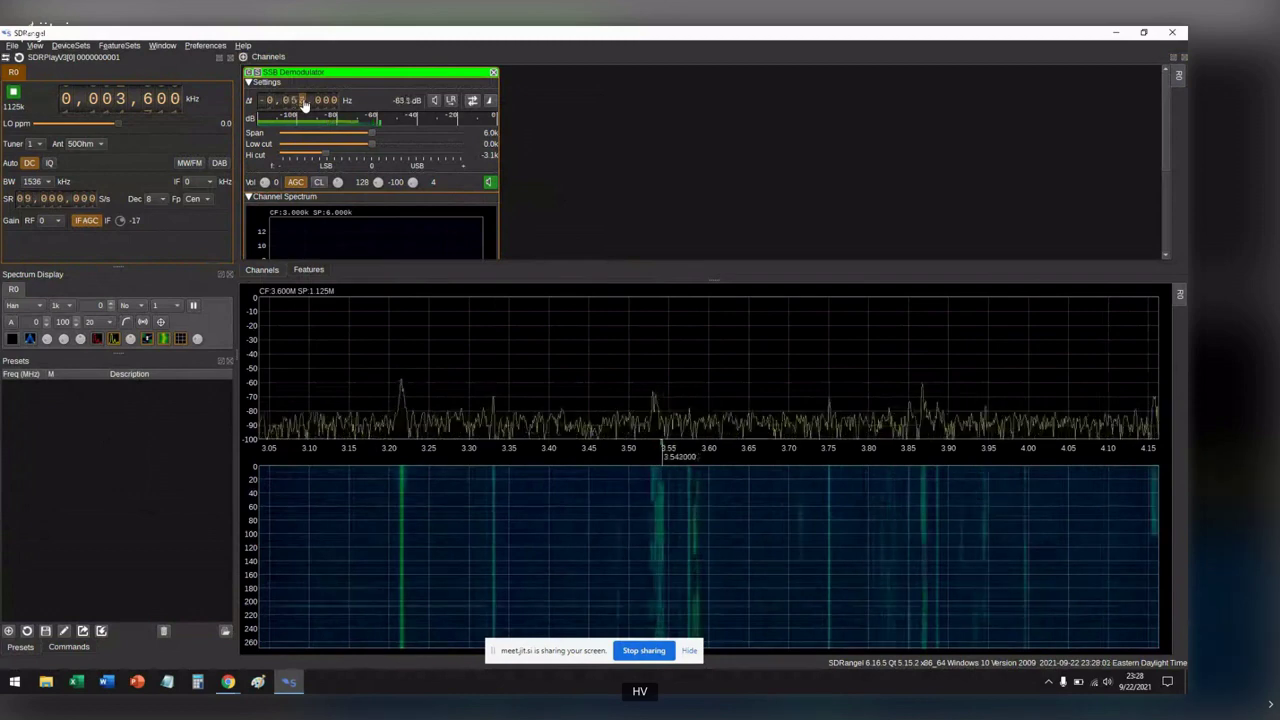
Step: Reduce the SSB demodulator's span to 1.5k and tune its frequency offset to -65,100 Hz
scroll(304, 104, "down", 1)
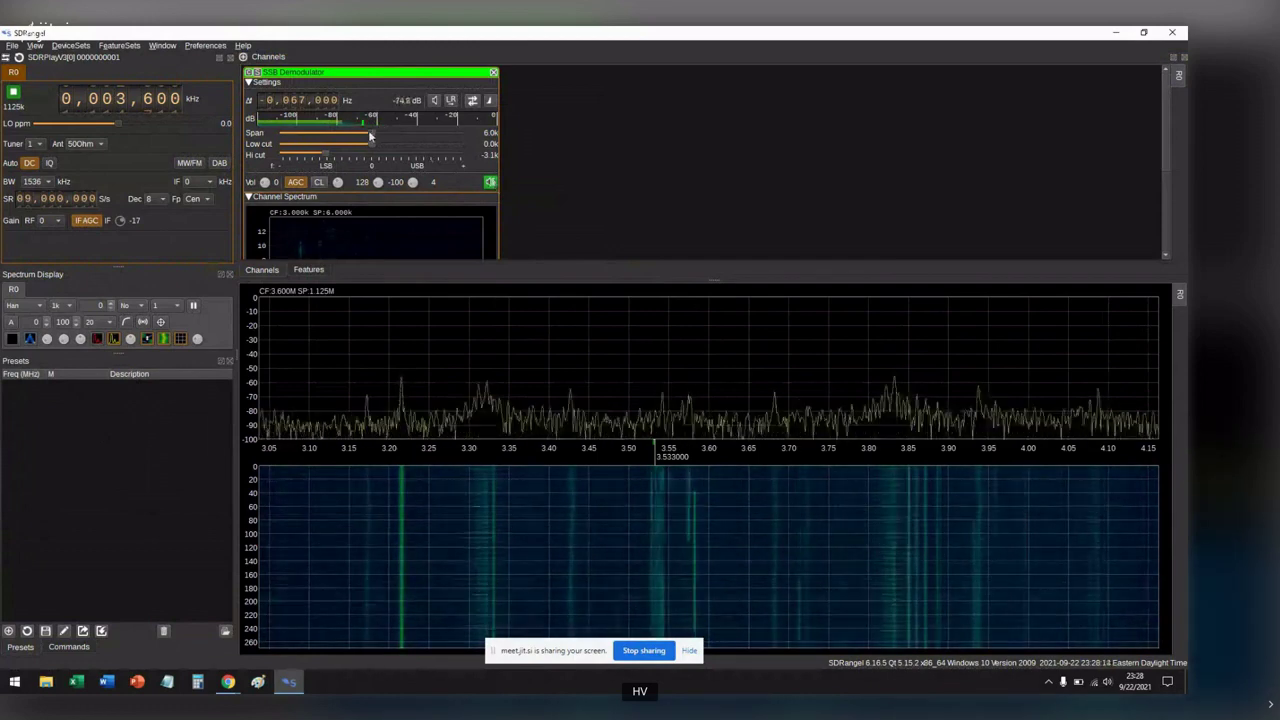
left_click_drag(368, 132, 296, 138)
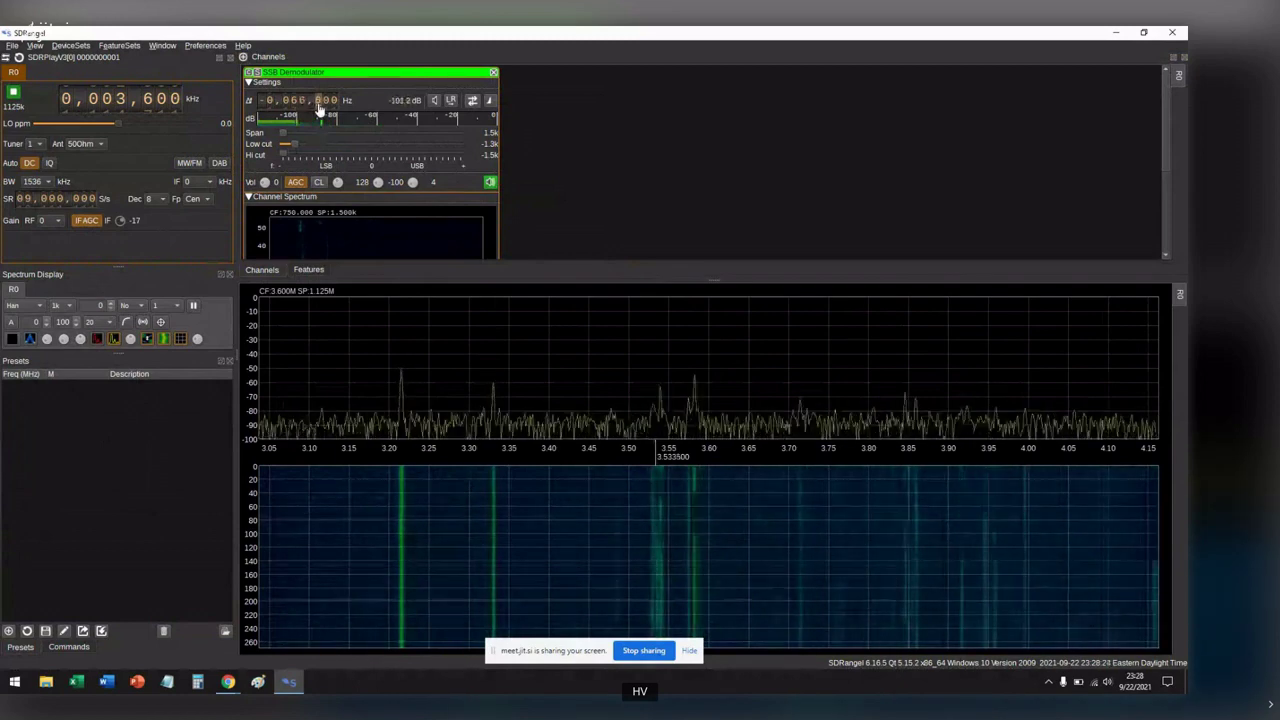
scroll(320, 100, "up", 4)
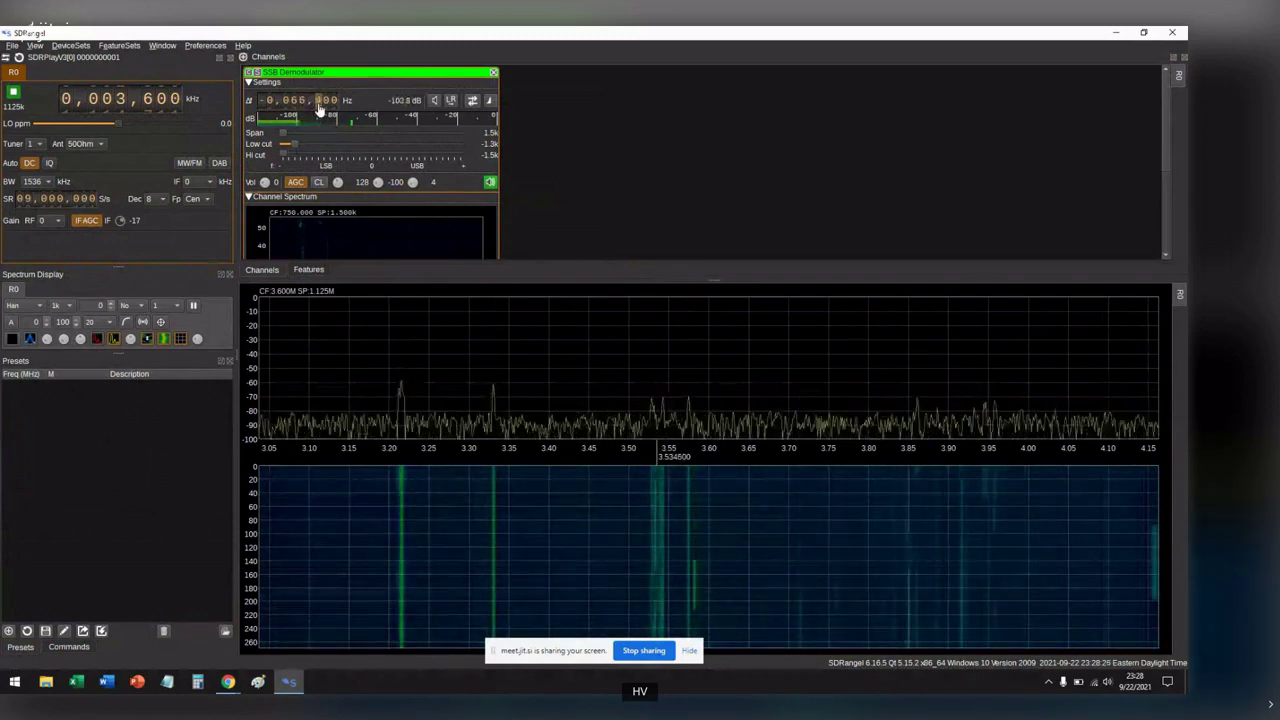
scroll(320, 100, "up", 1)
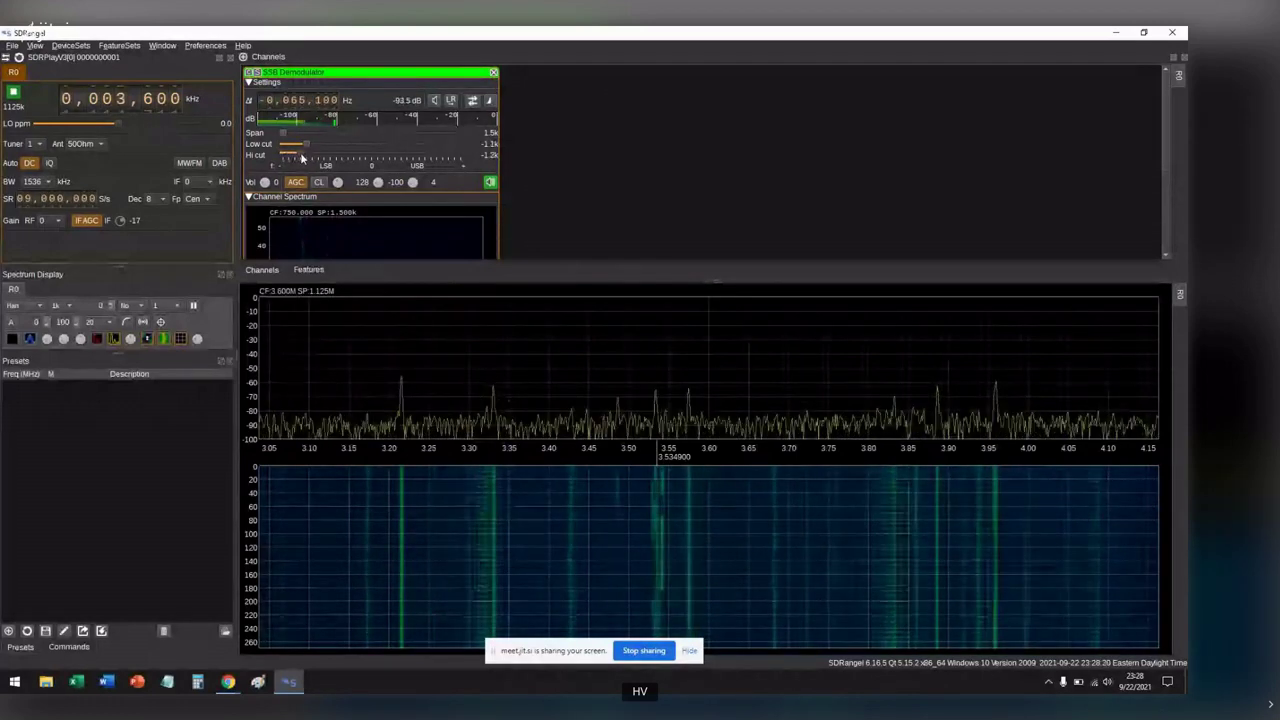
Step: Adjust the SSB demodulator's passband to a 3.0k span with a low cut of -1.9k and a high cut of -2.5k
left_click_drag(302, 158, 323, 158)
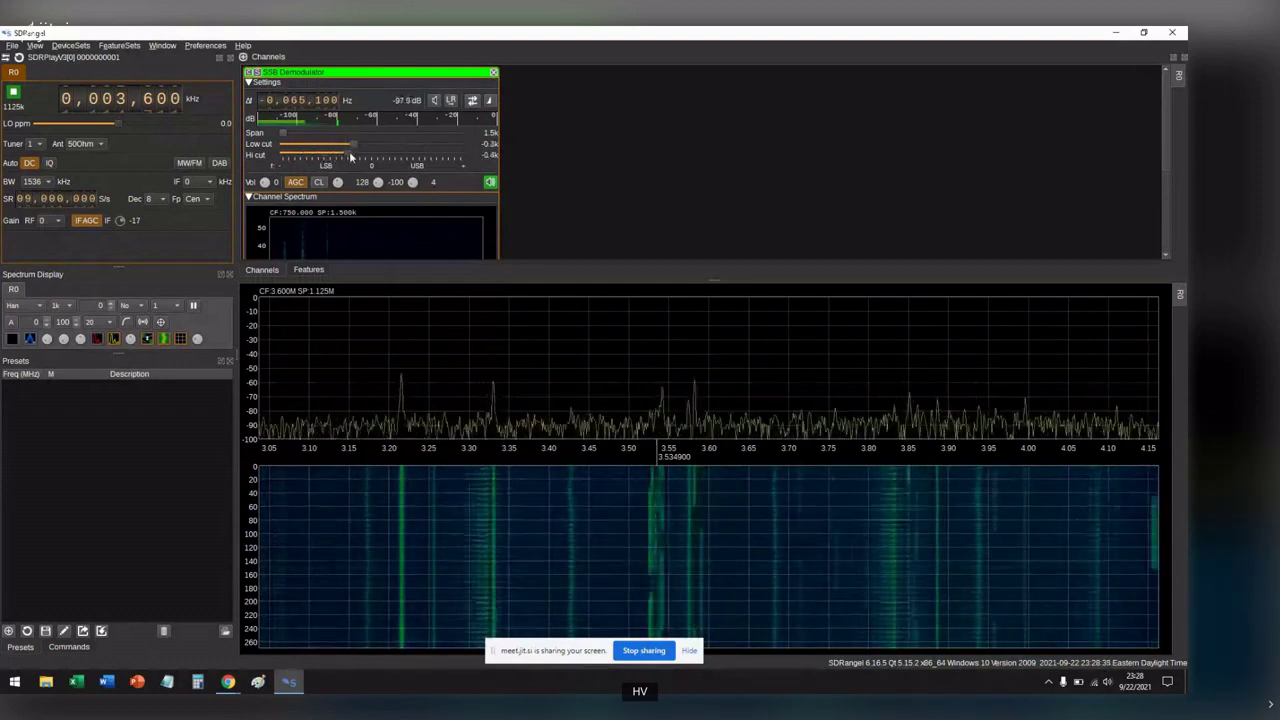
left_click_drag(355, 143, 314, 147)
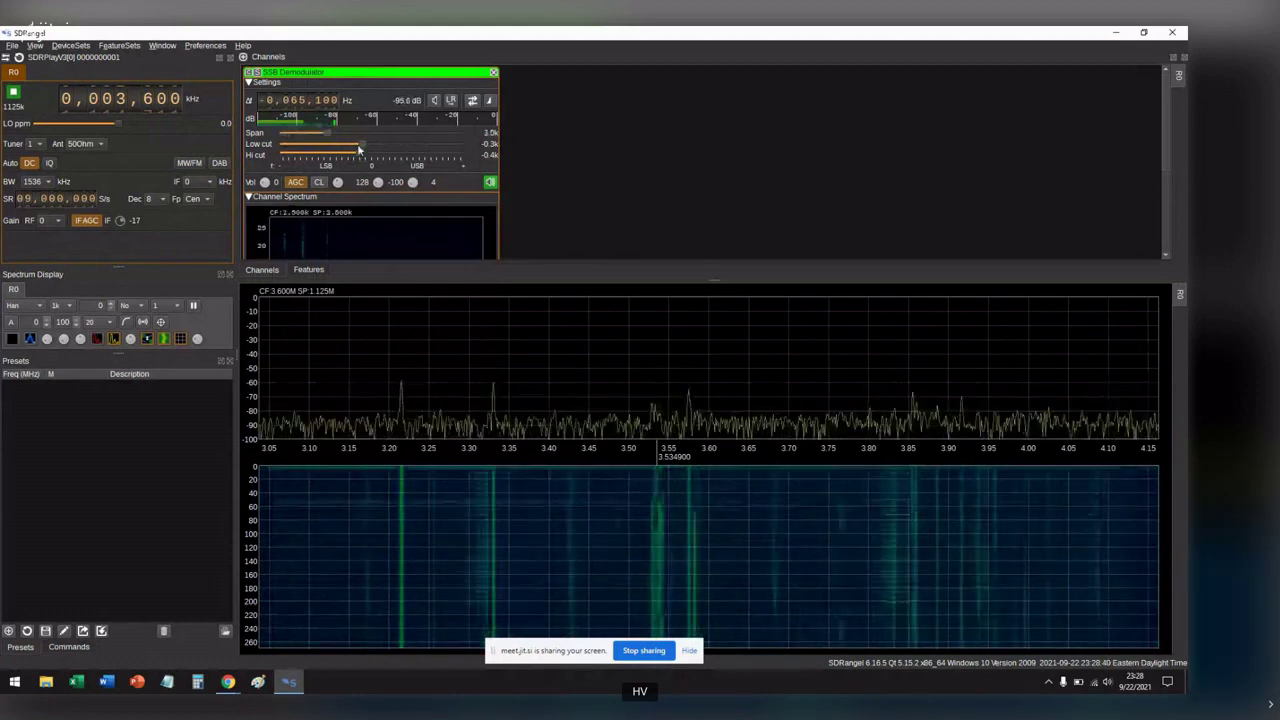
left_click_drag(361, 154, 320, 161)
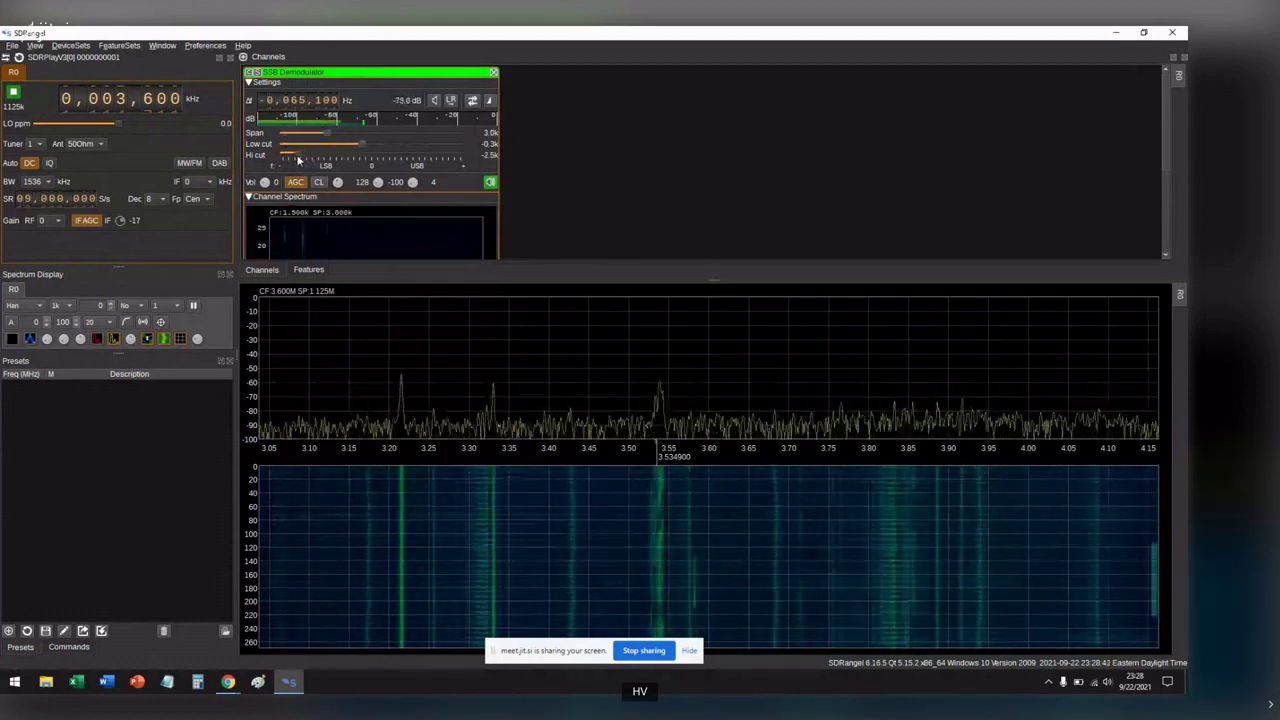
left_click_drag(365, 143, 333, 148)
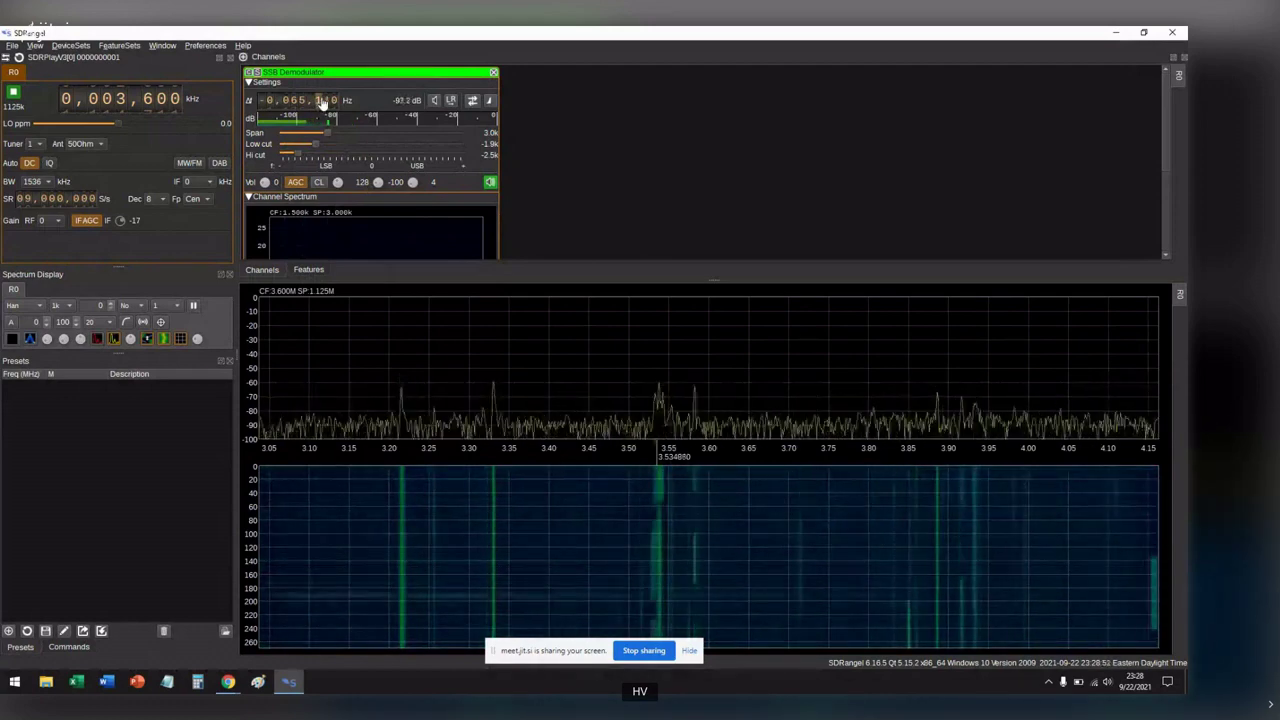
Step: Fine-tune the SSB demodulator's frequency offset to -65,080 Hz
scroll(322, 103, "up", 1)
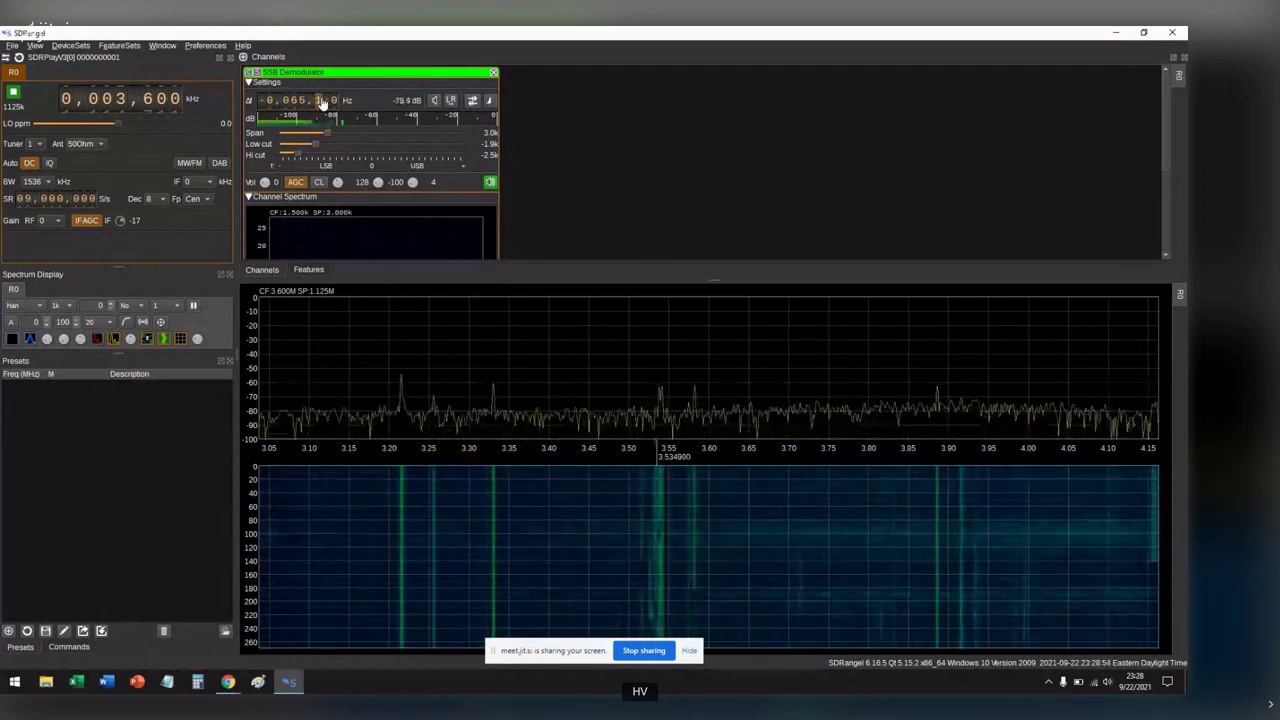
scroll(322, 103, "down", 1)
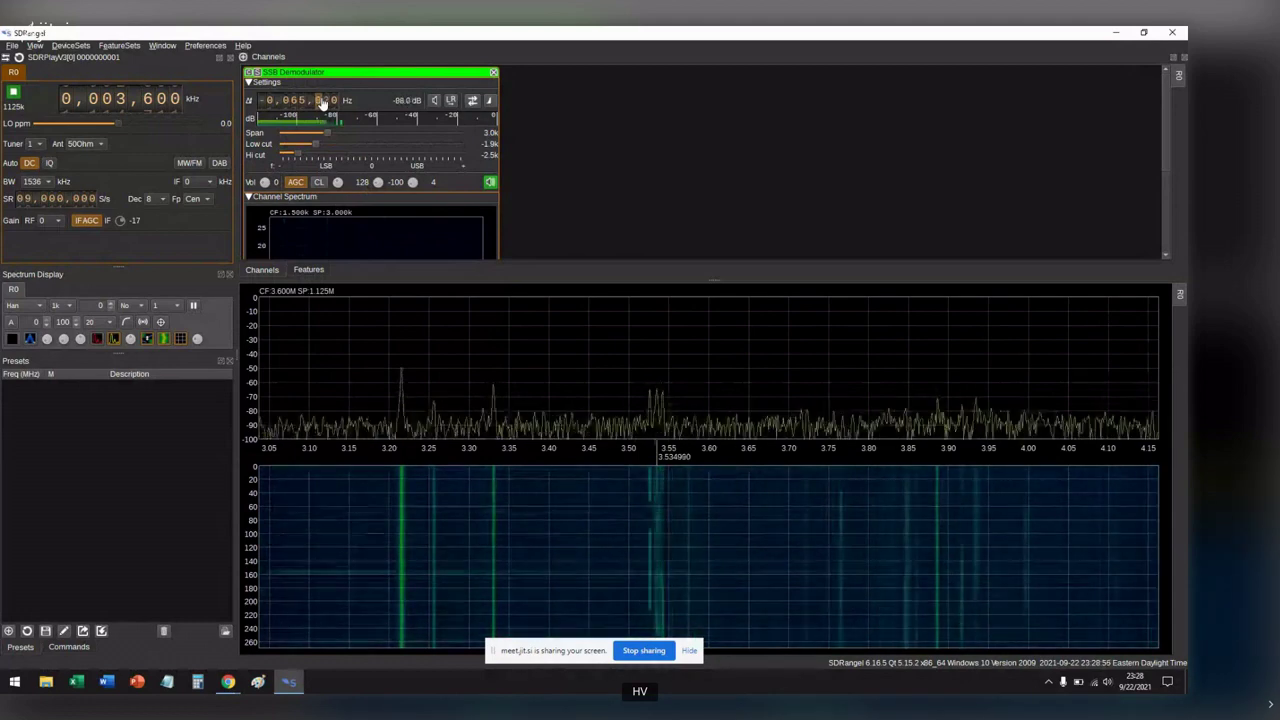
scroll(322, 103, "down", 2)
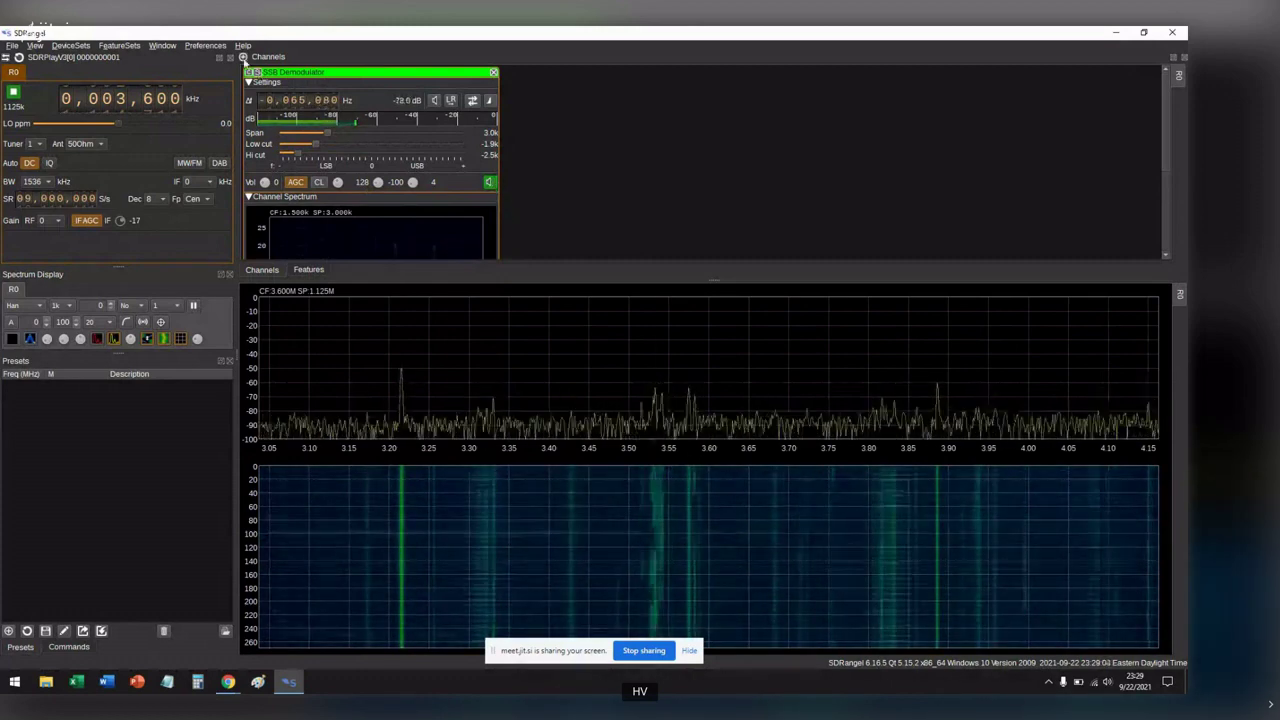
Step: Add a second SSB Demodulator channel and configure it for lower sideband with a high cut of -3.1k and AGC enabled
left_click(484, 246)
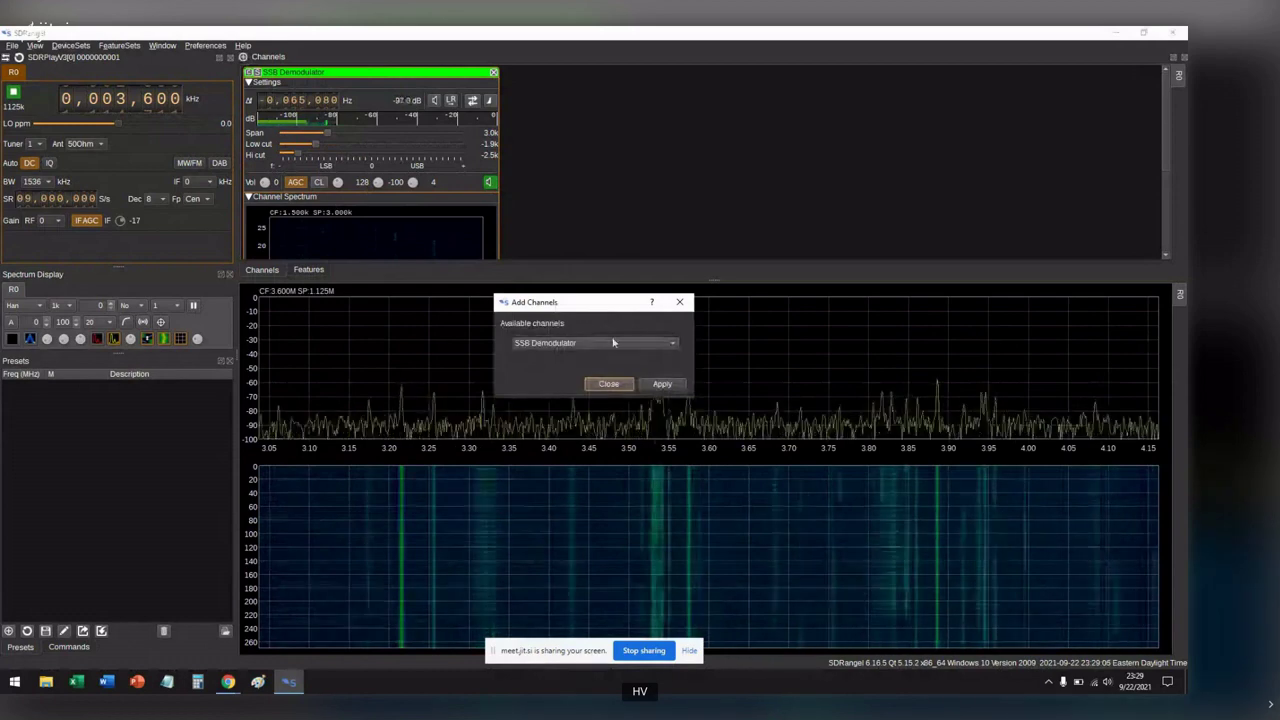
left_click(663, 385)
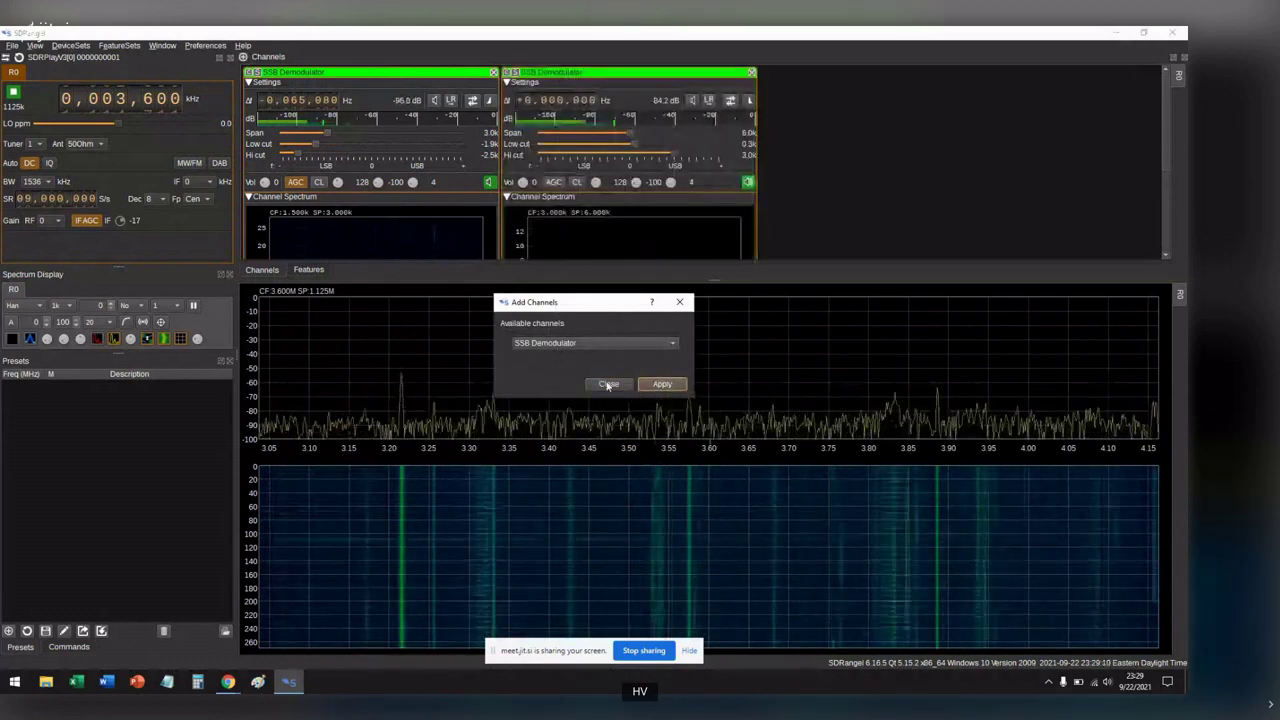
left_click(679, 302)
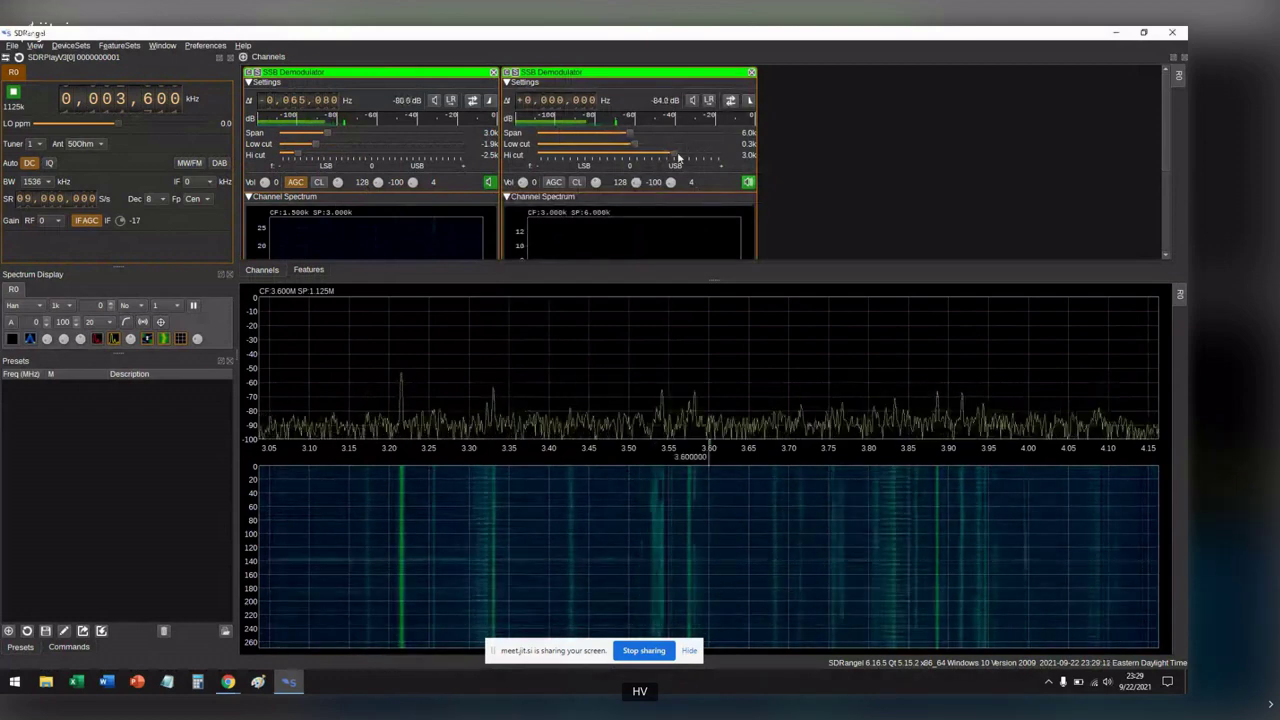
left_click_drag(670, 155, 583, 158)
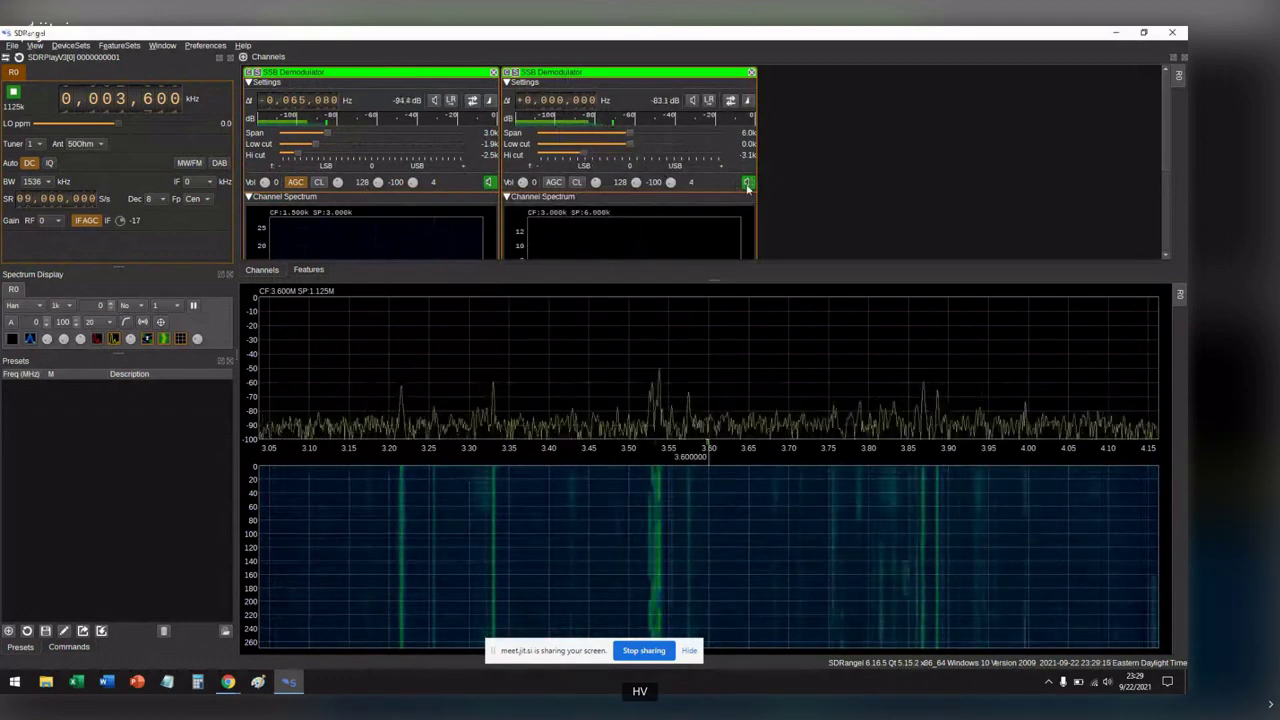
left_click(553, 181)
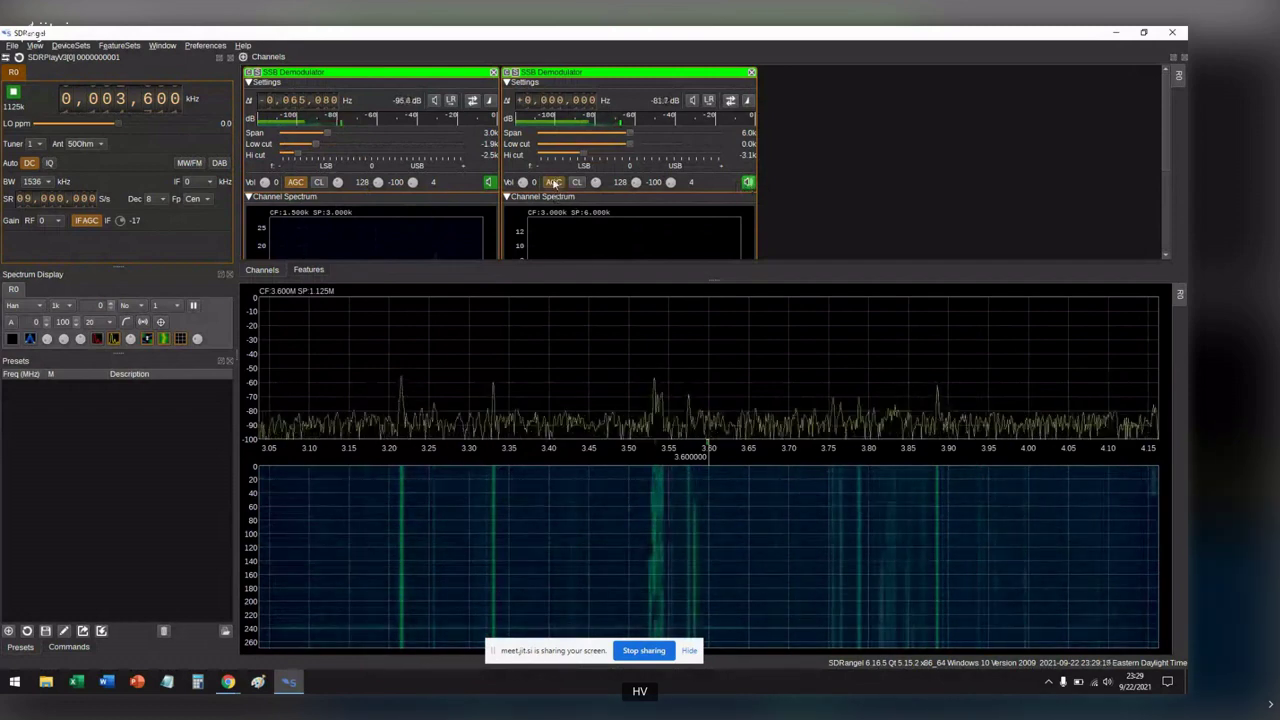
Step: Tune the second SSB demodulator's frequency offset to +155,200 Hz, placing the channel at 3.7552 MHz
scroll(551, 105, "up", 6)
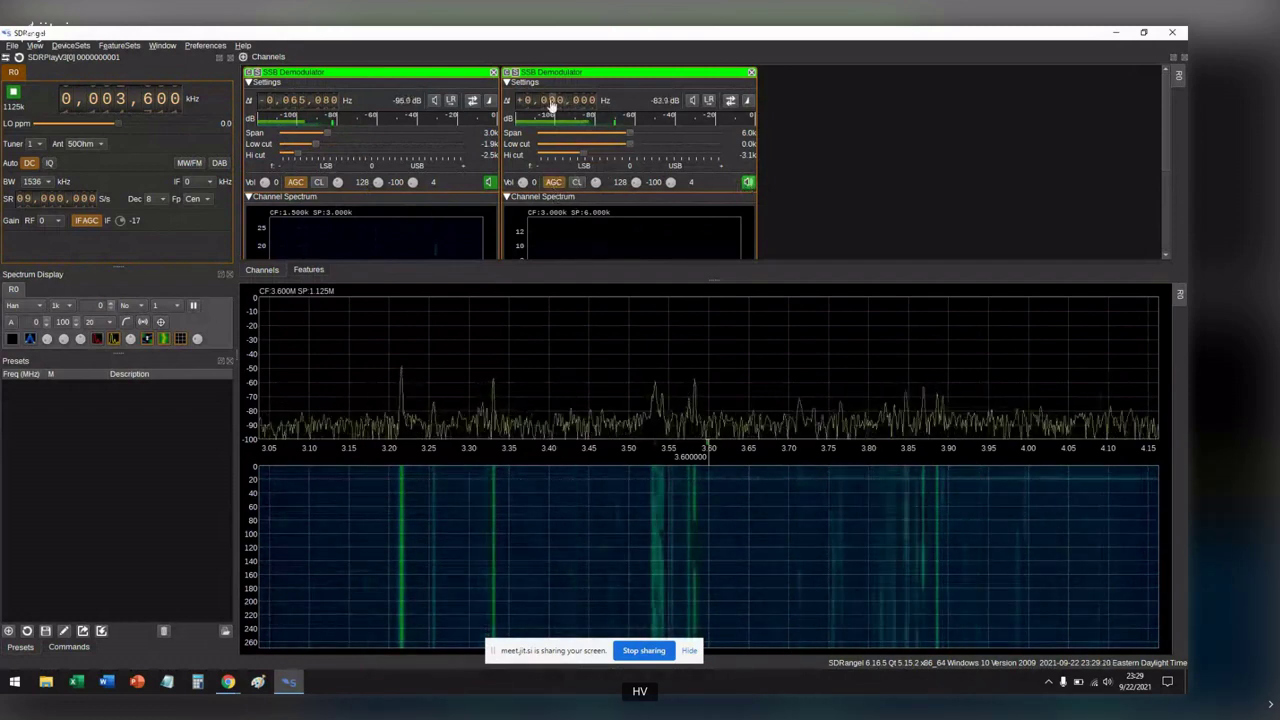
scroll(551, 105, "up", 11)
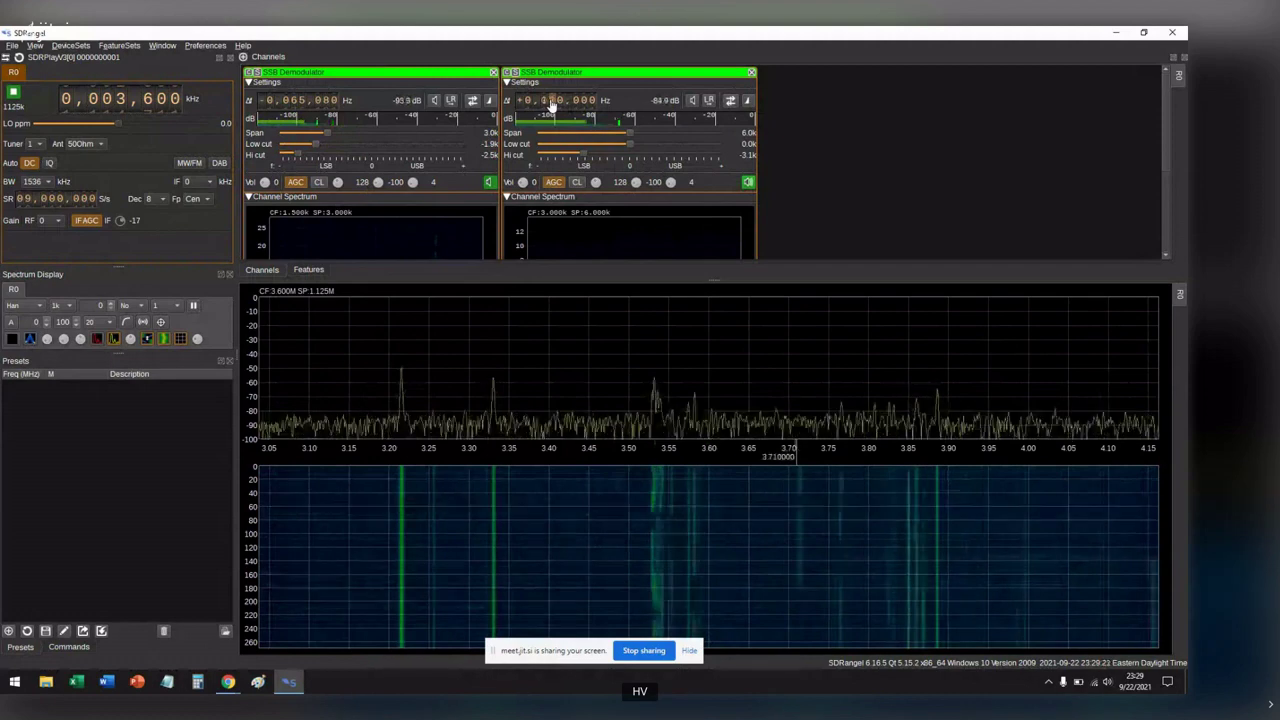
scroll(551, 105, "down", 1)
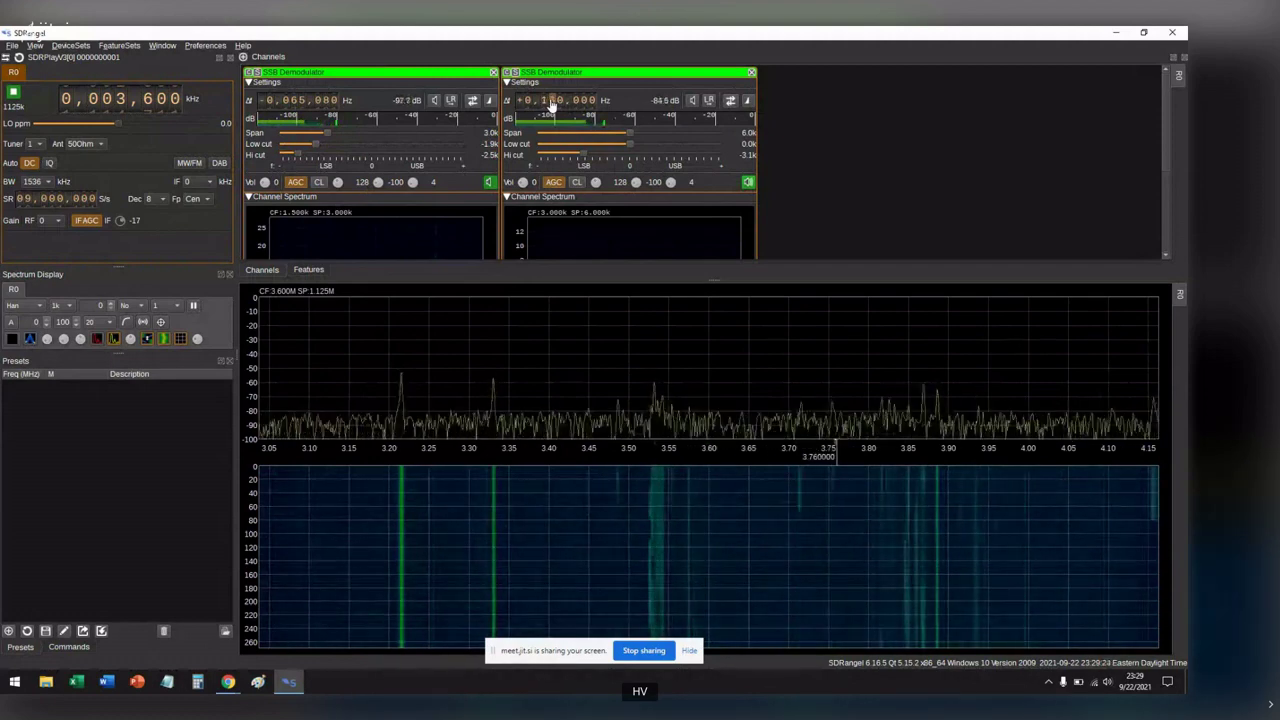
scroll(551, 105, "up", 2)
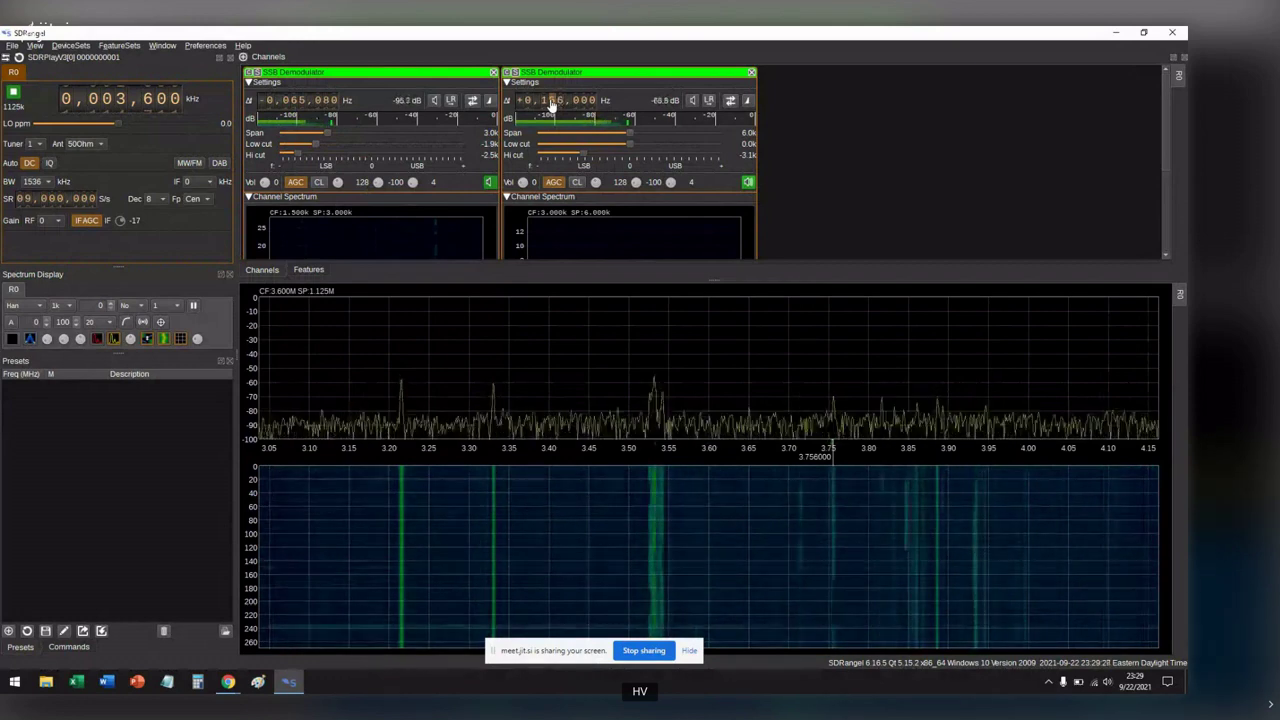
scroll(551, 105, "up", 3)
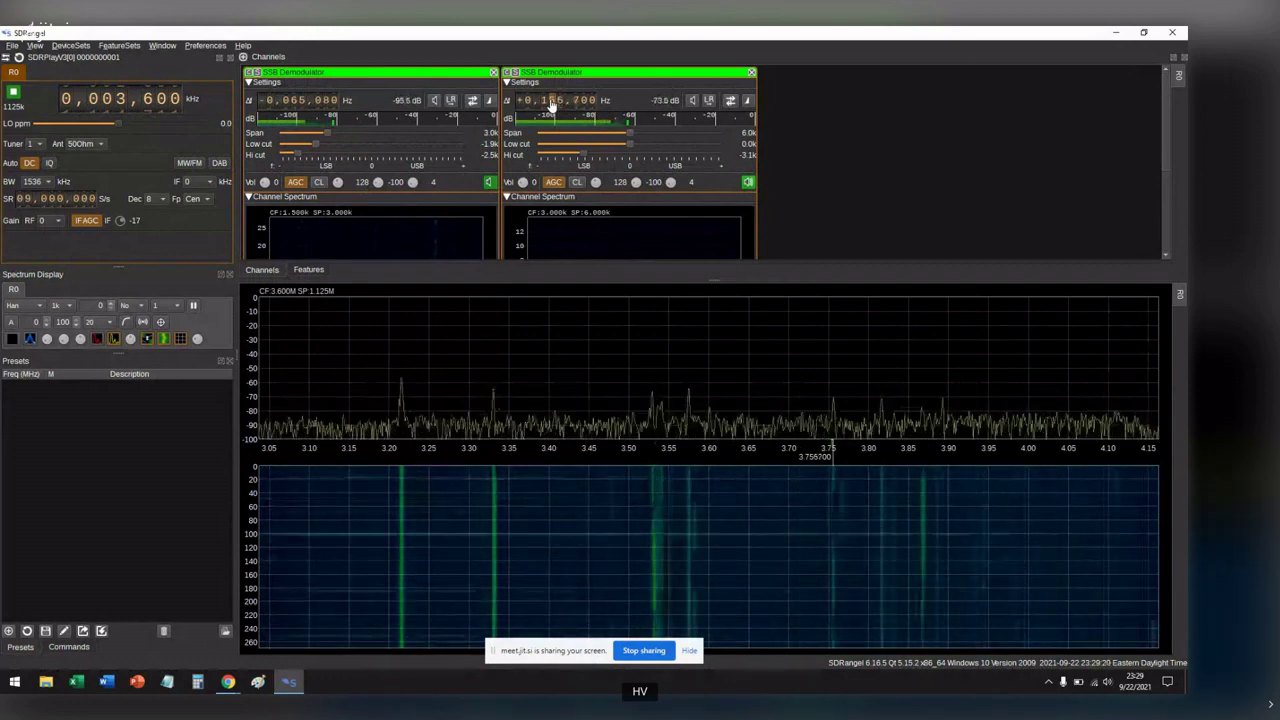
scroll(551, 105, "down", 3)
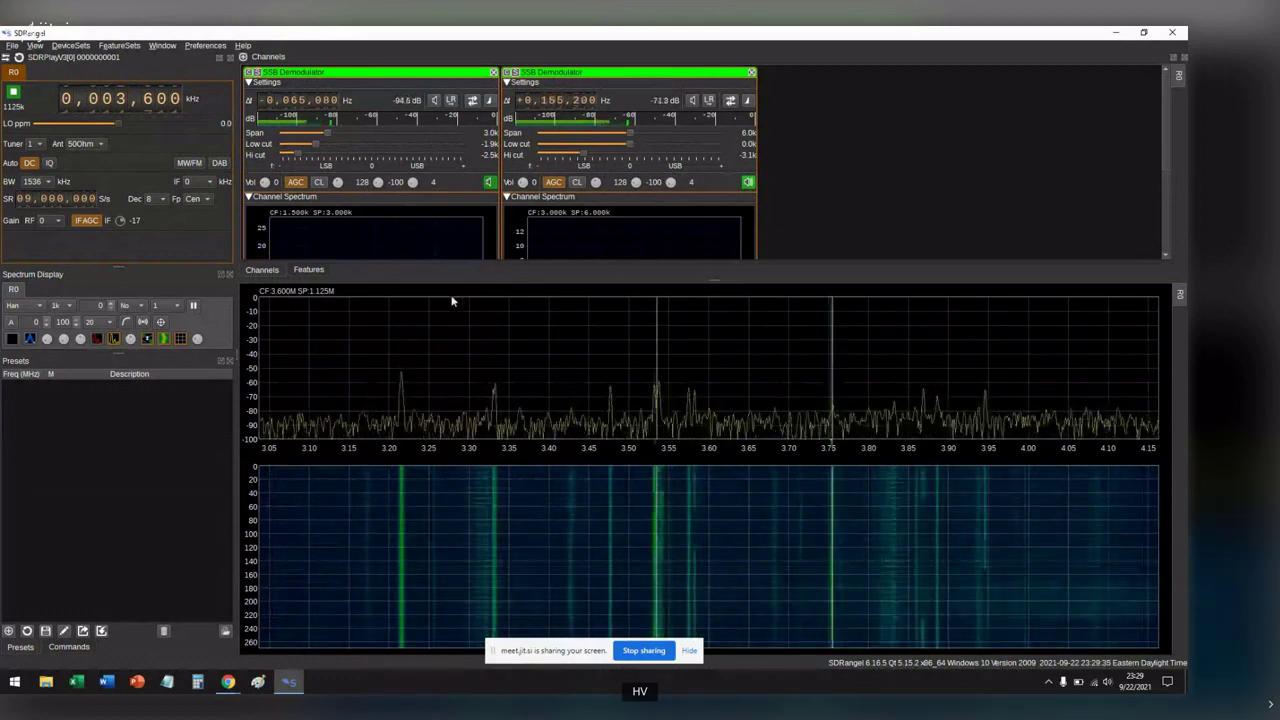
Step: Unmute the first SSB demodulator and retune its frequency offset to -65,870 Hz
left_click(489, 183)
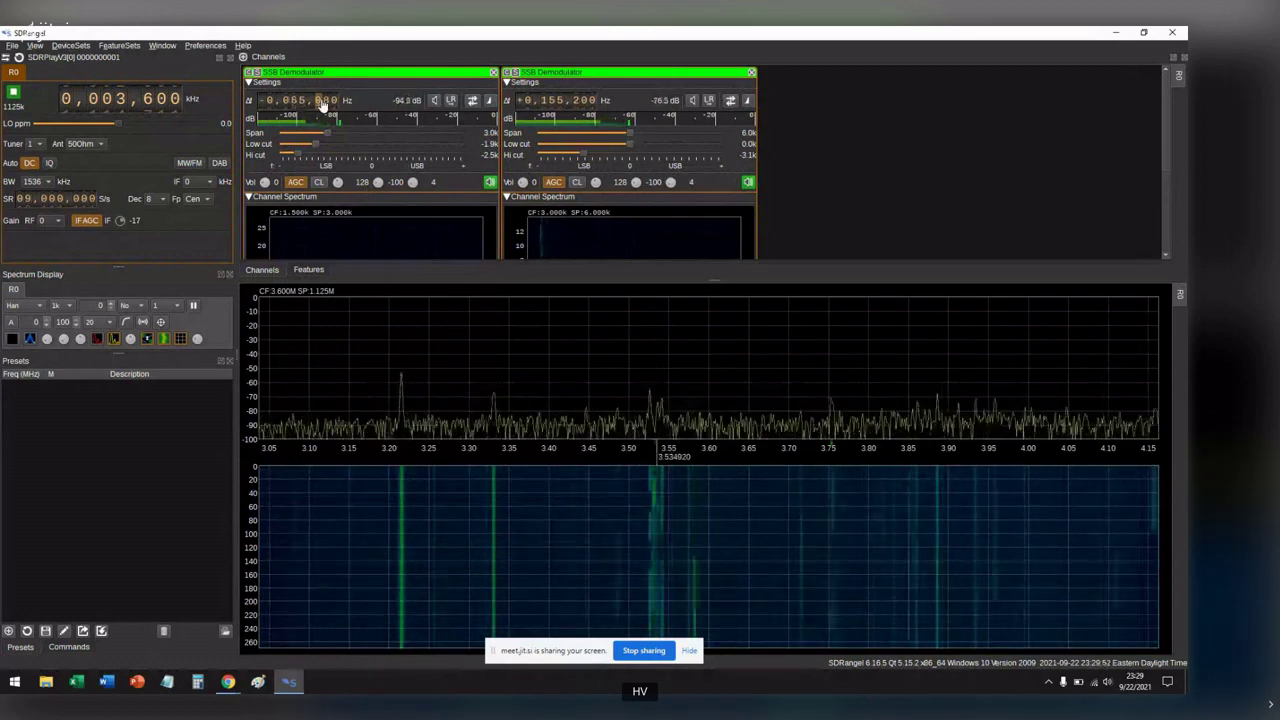
scroll(322, 104, "down", 8)
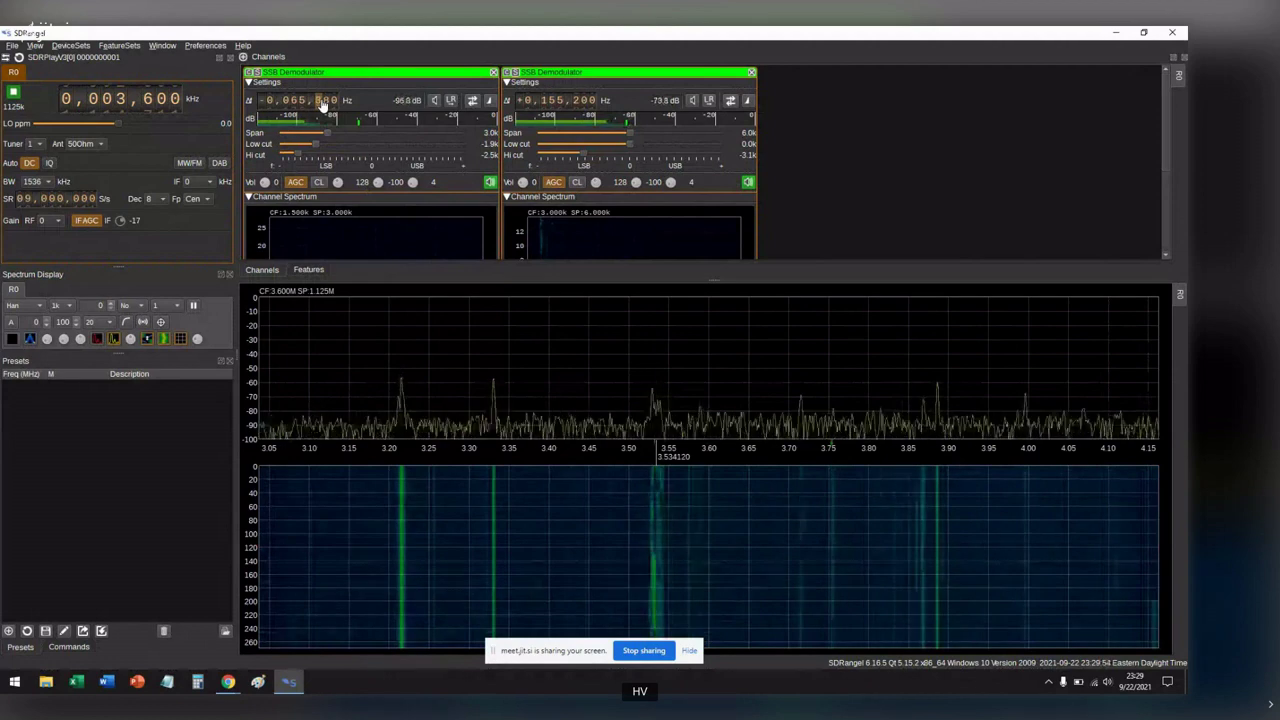
scroll(324, 104, "up", 1)
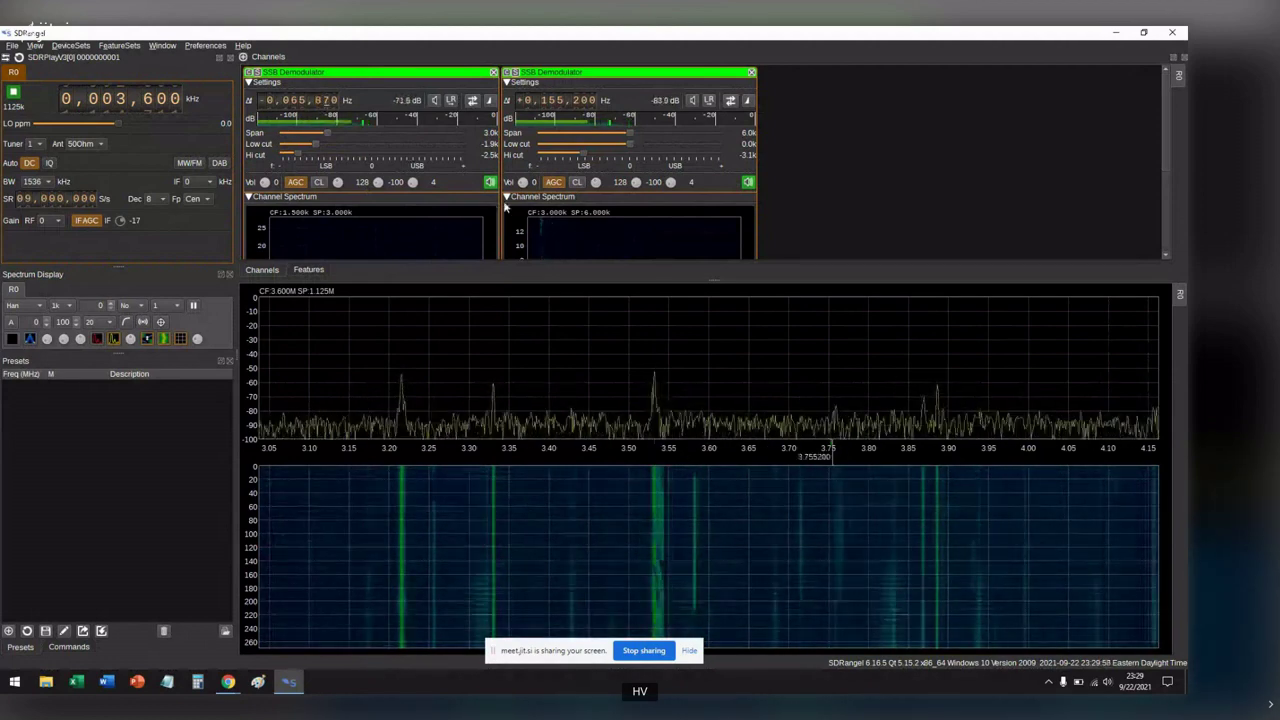
Step: Switch both SSB demodulators to binaural audio and swap the left and right channels on the second one
left_click(587, 148)
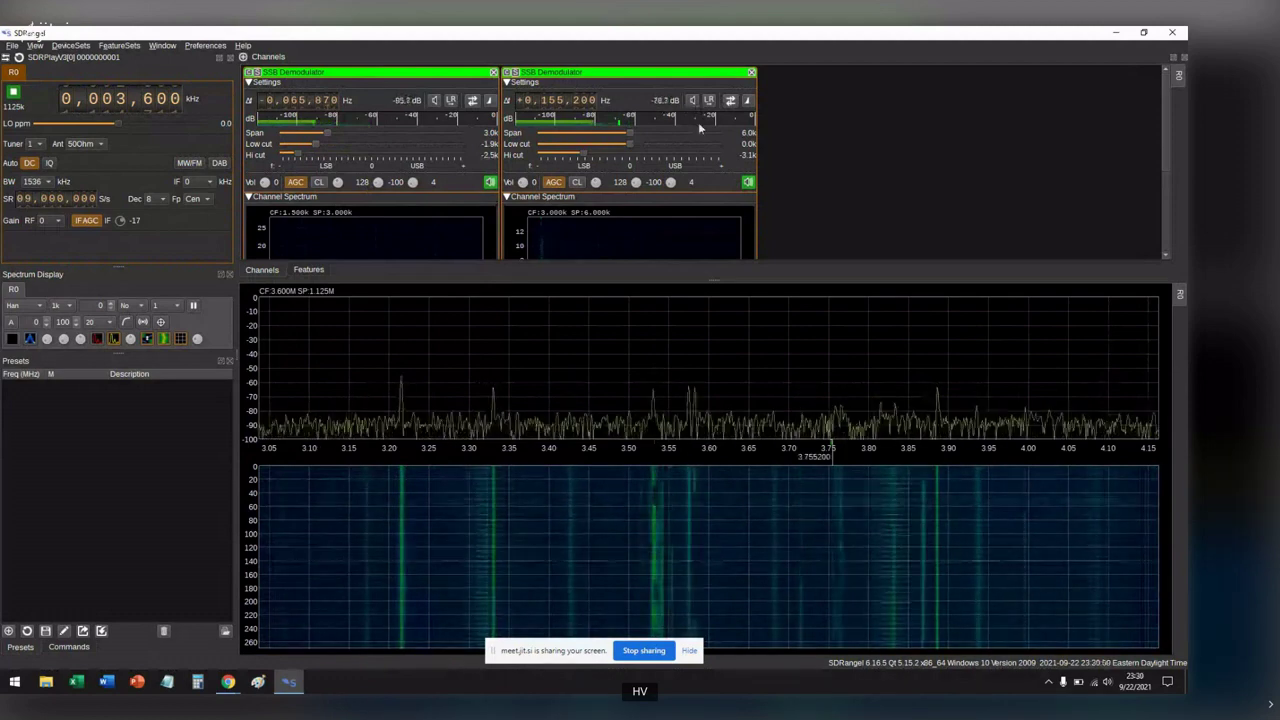
left_click(434, 110)
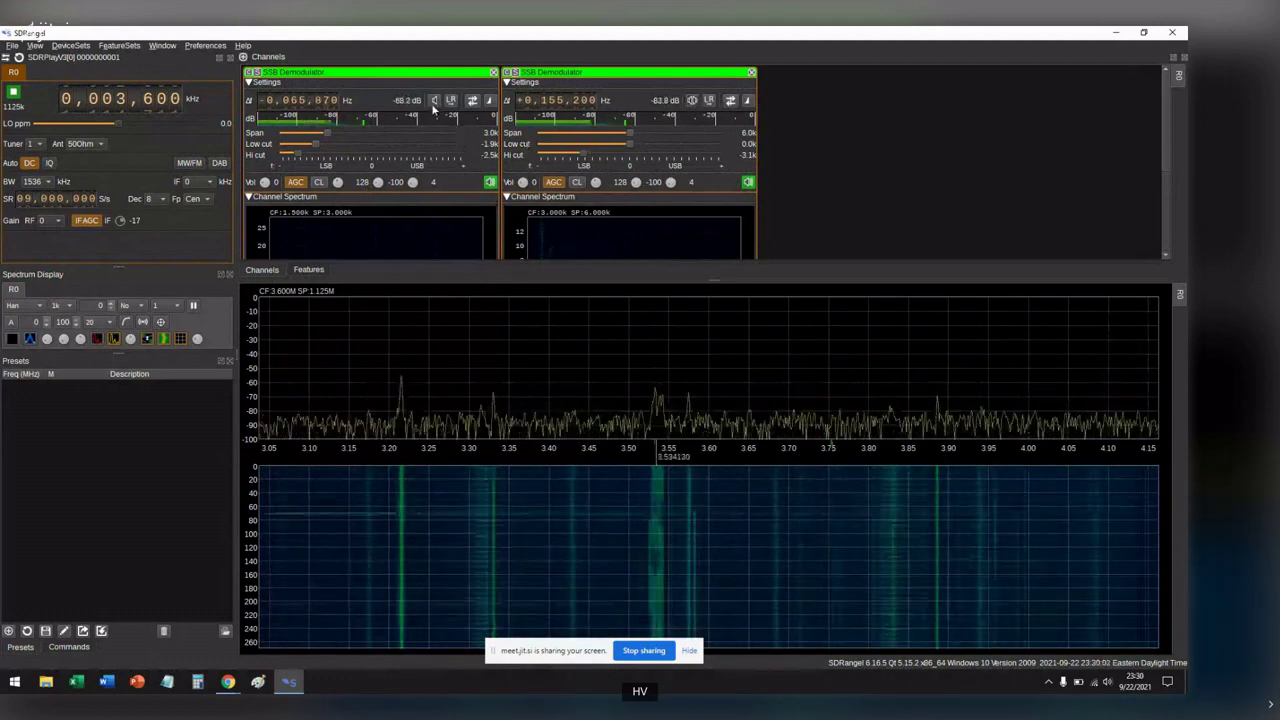
left_click(711, 105)
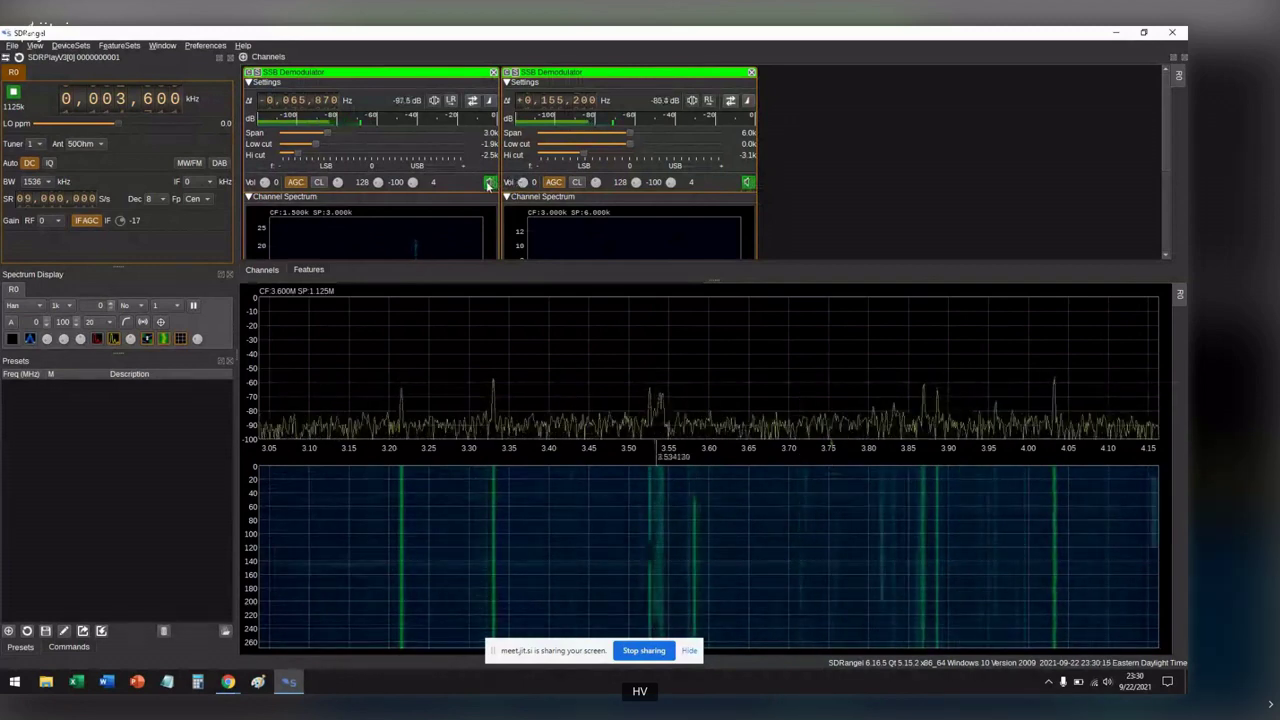
Step: Add an AM Demodulator channel to the receiver and close the channel selection dialog
left_click(243, 57)
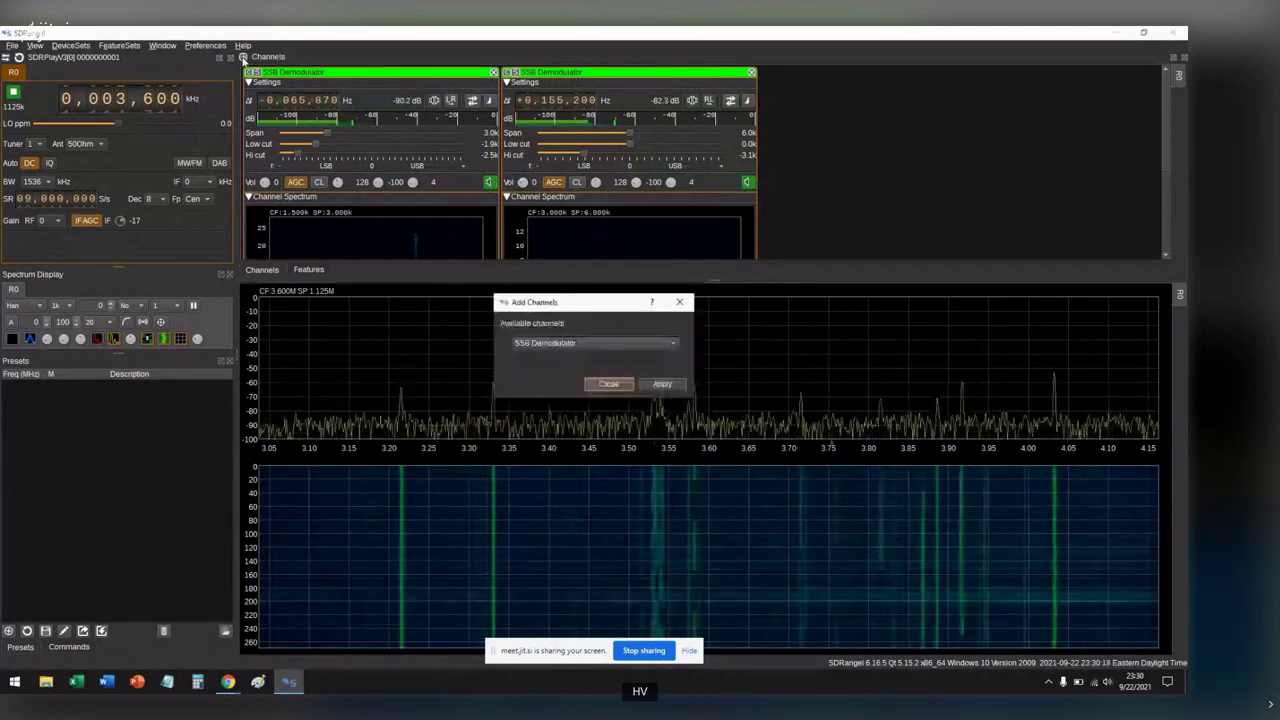
left_click(641, 343)
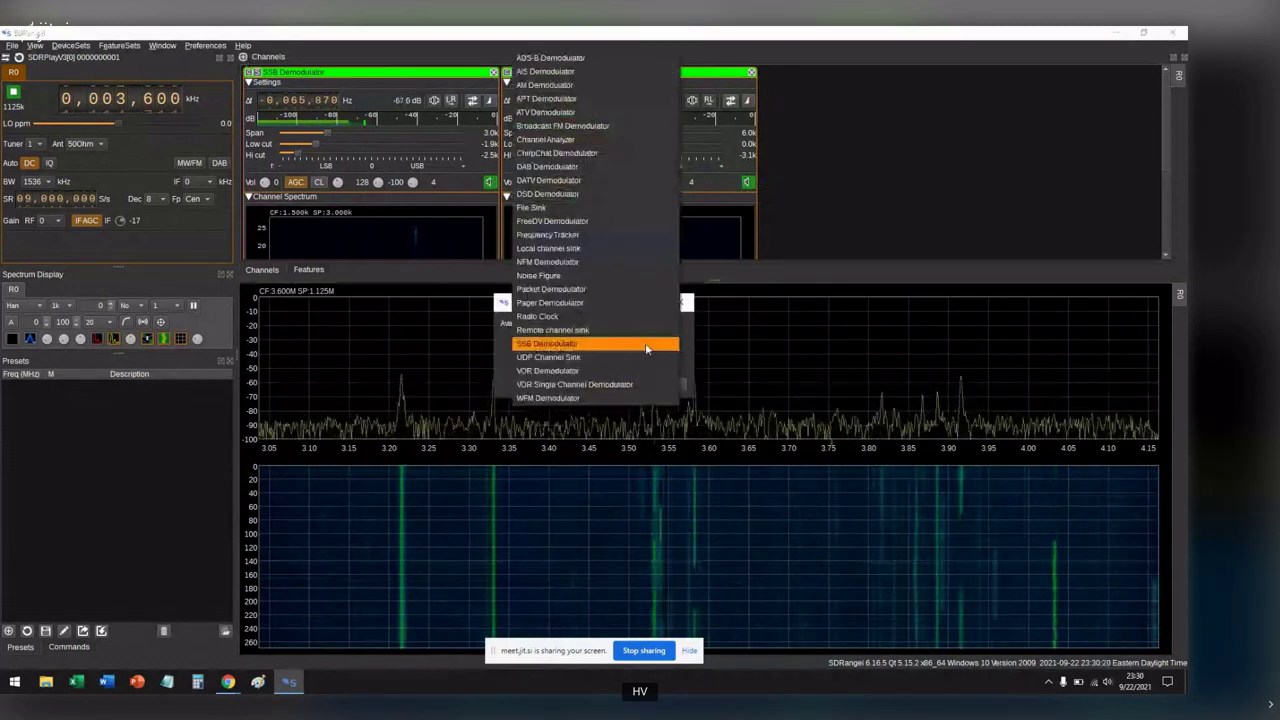
left_click(565, 90)
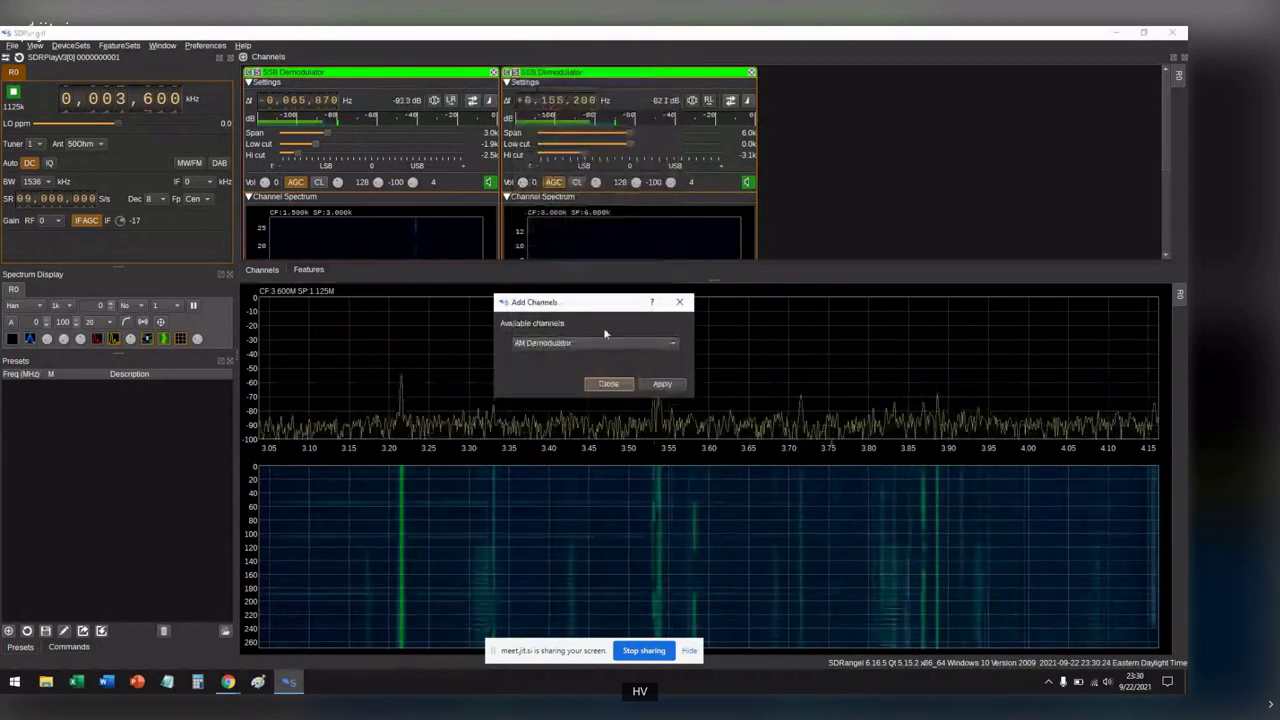
left_click(664, 384)
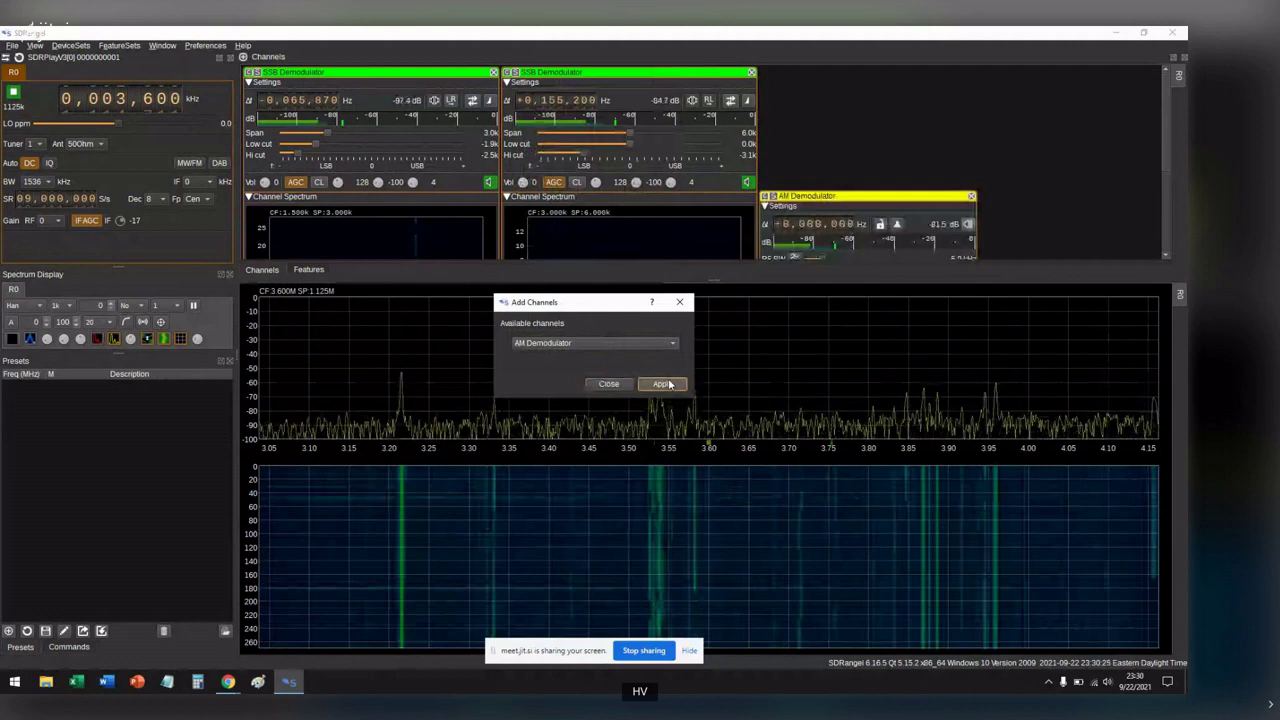
left_click(608, 384)
Step: Tune the AM demodulator's frequency offset to -70,000 Hz, placing the channel at 3.530 MHz
scroll(1167, 252, "down", 3)
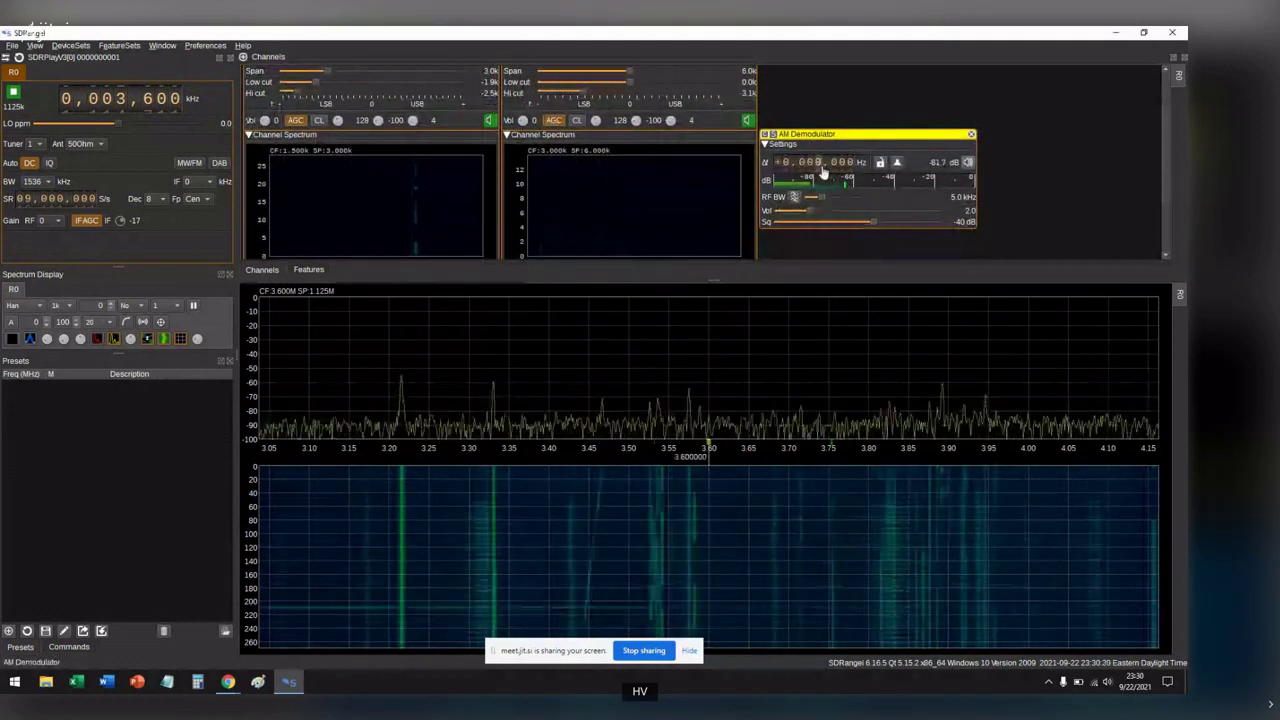
scroll(817, 170, "down", 1)
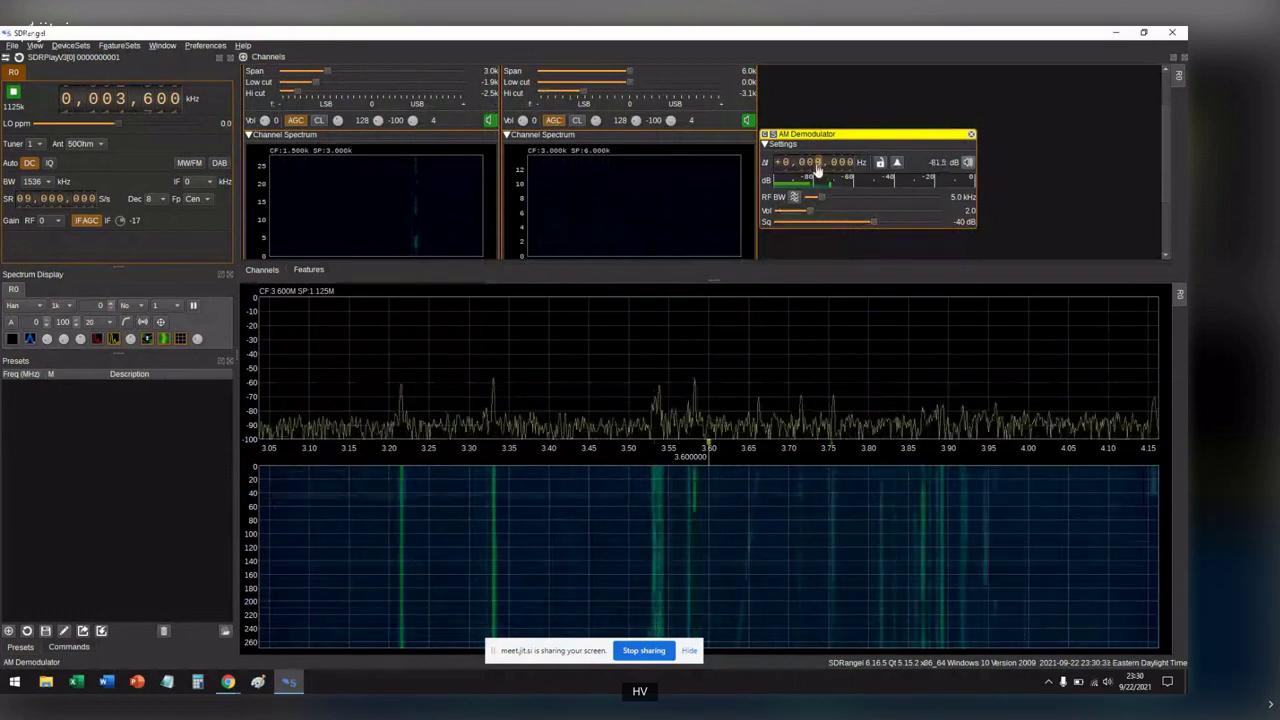
scroll(817, 170, "down", 6)
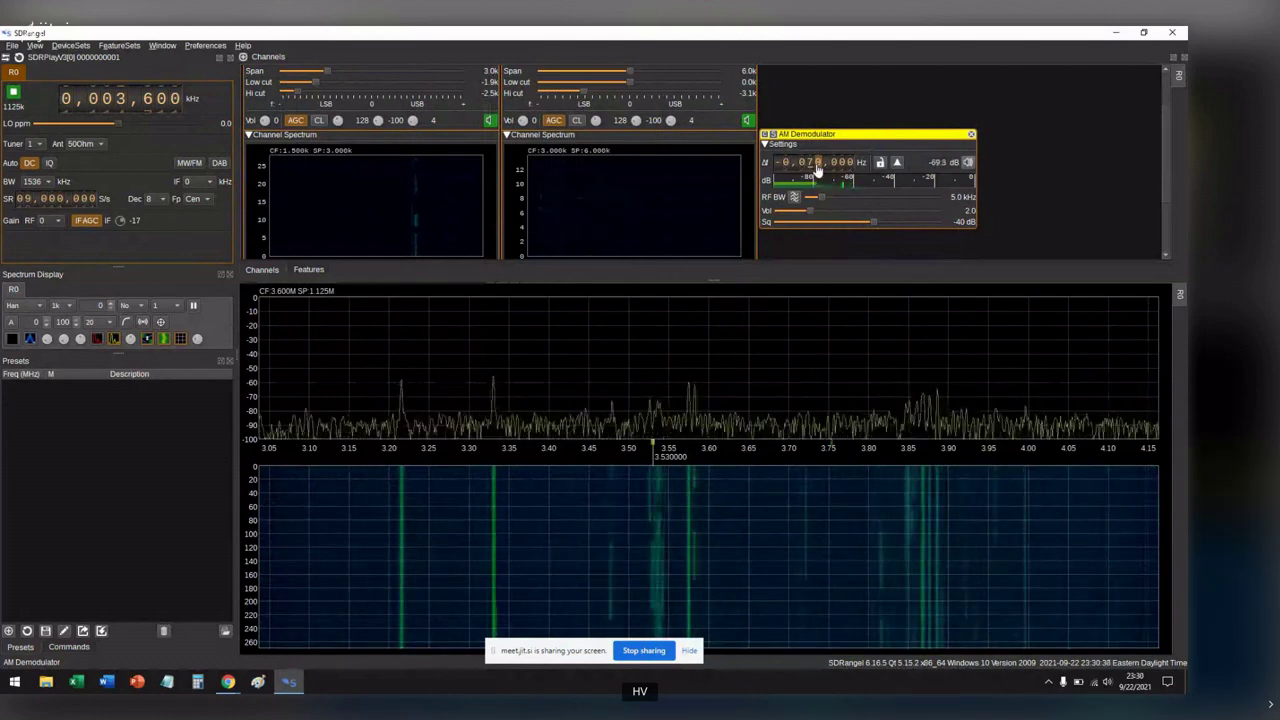
Step: Tune the AM demodulator's frequency offset to -270,000 Hz, placing it at 3.330 MHz, and set its squelch to -89 dB
scroll(817, 170, "down", 1)
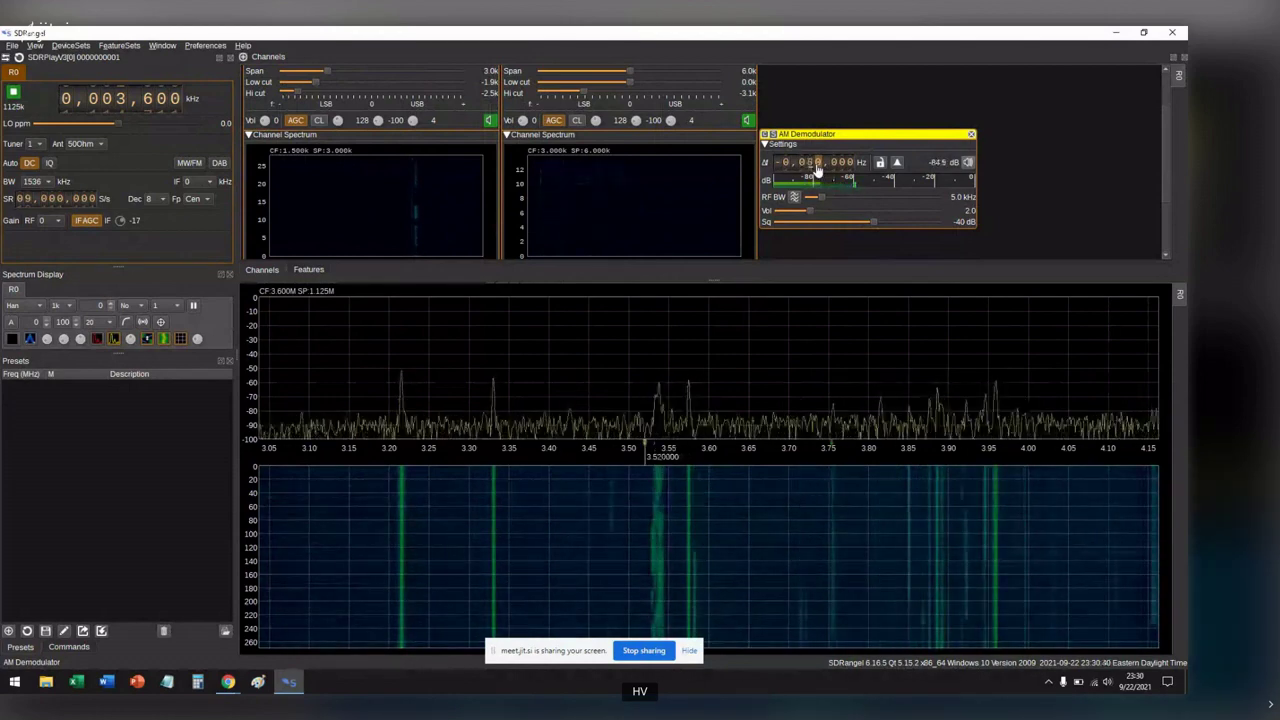
scroll(817, 170, "down", 4)
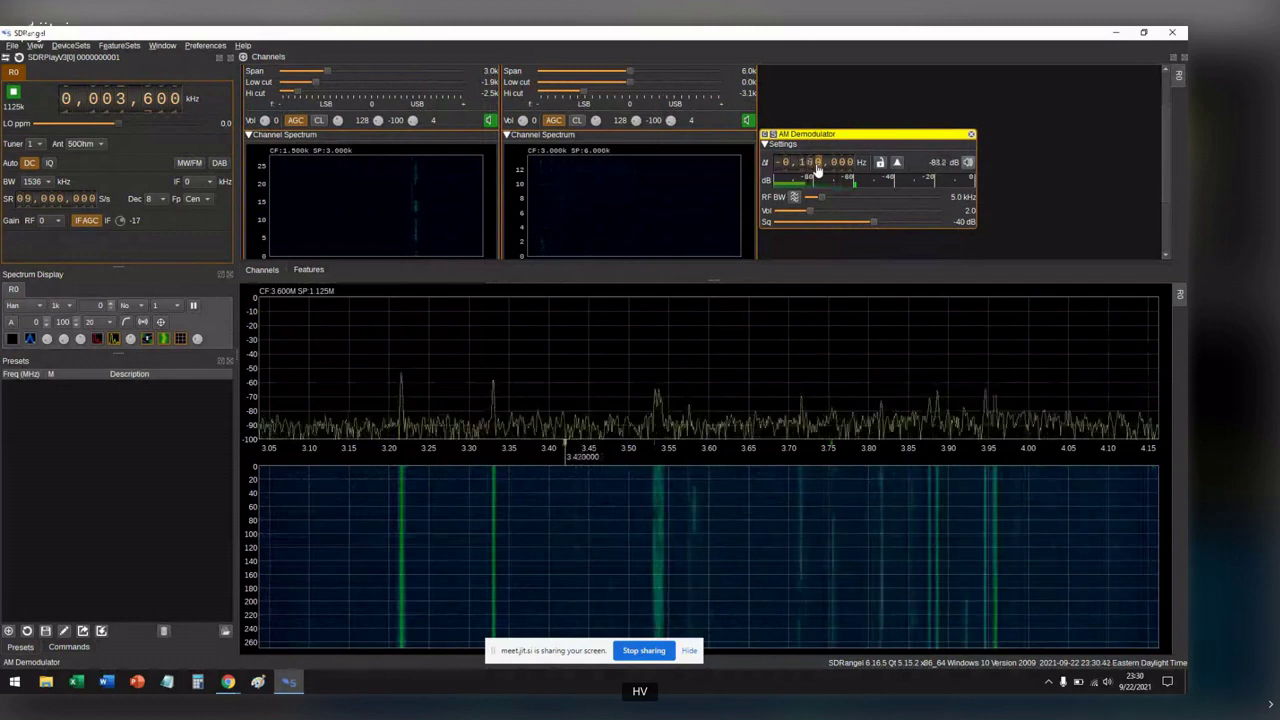
scroll(817, 170, "down", 7)
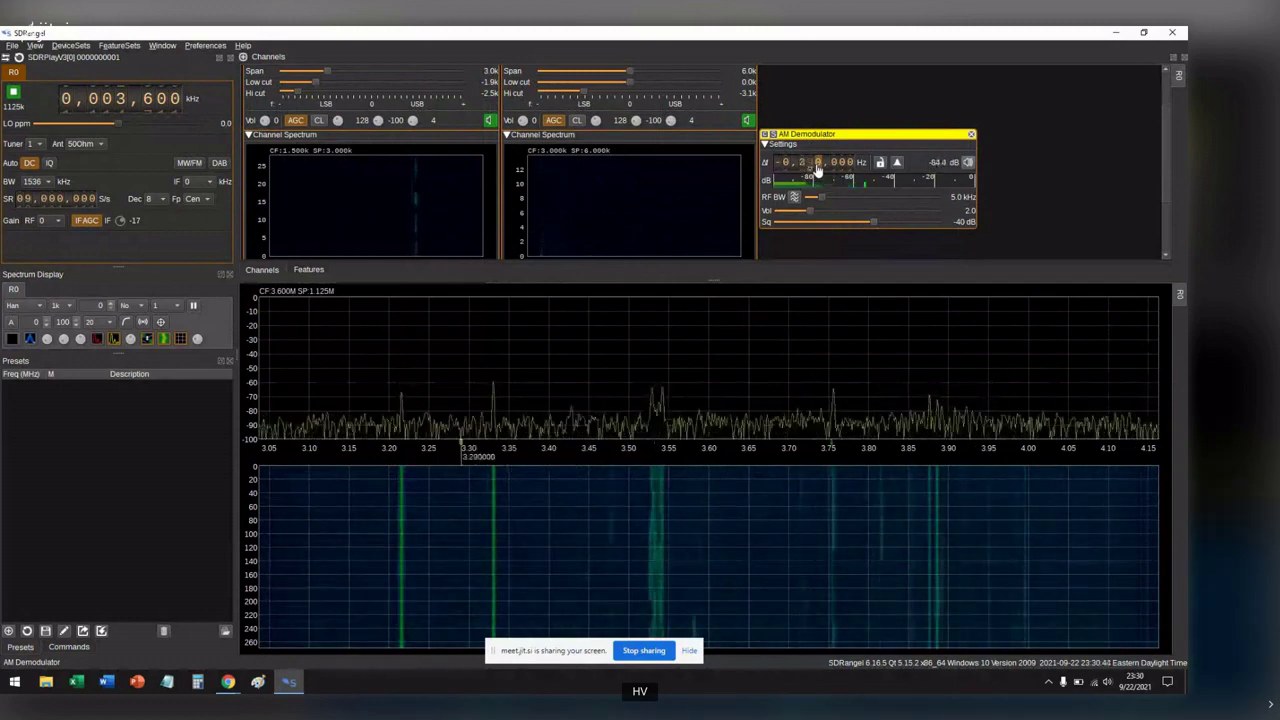
scroll(817, 170, "down", 2)
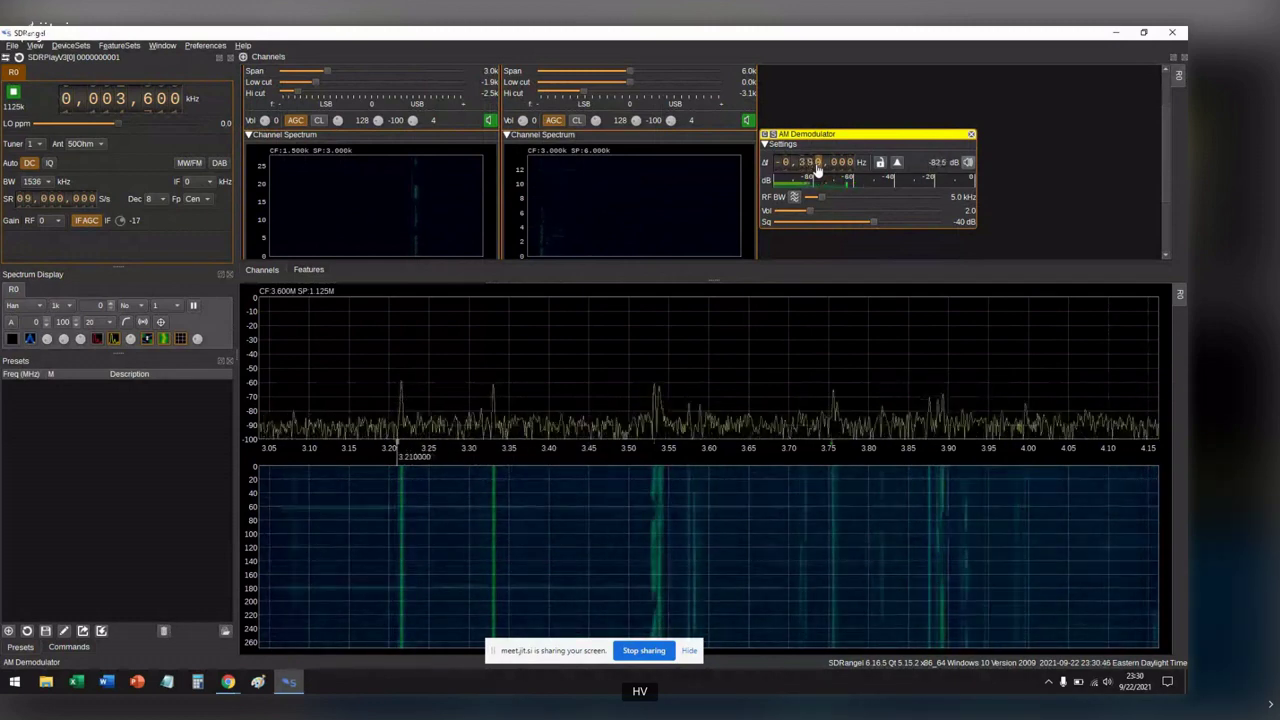
scroll(817, 170, "up", 10)
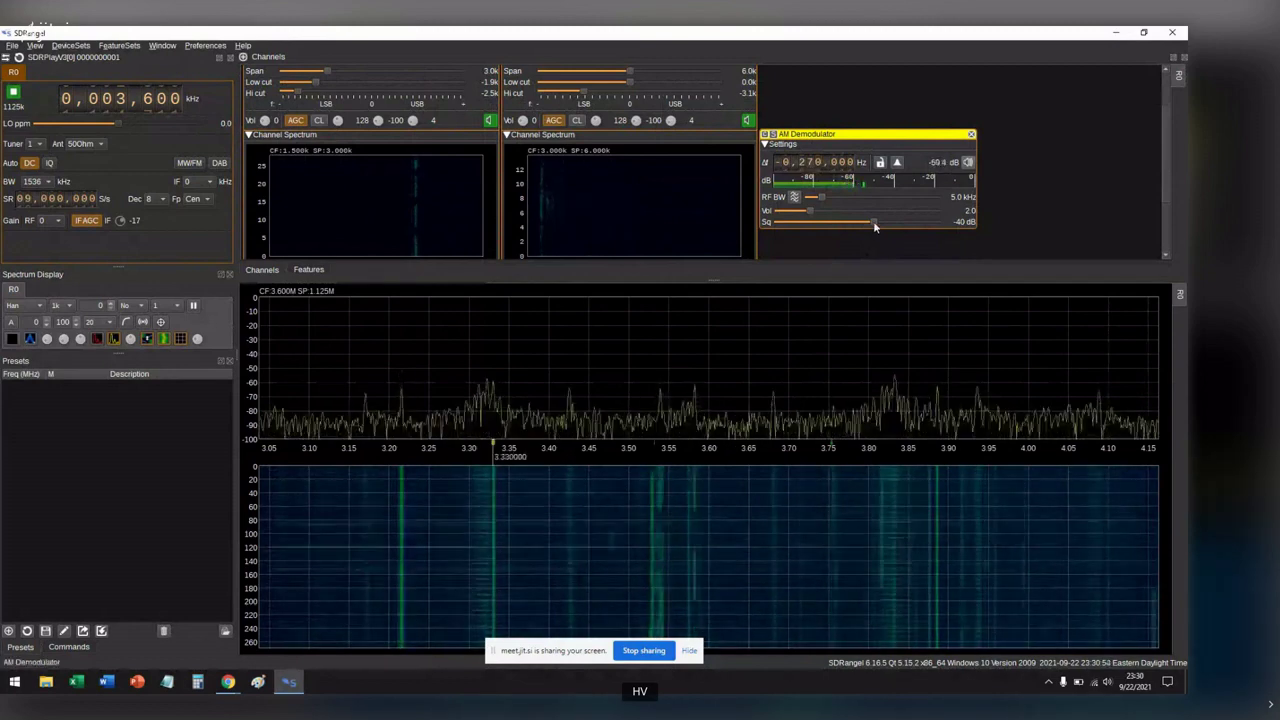
left_click_drag(873, 222, 795, 223)
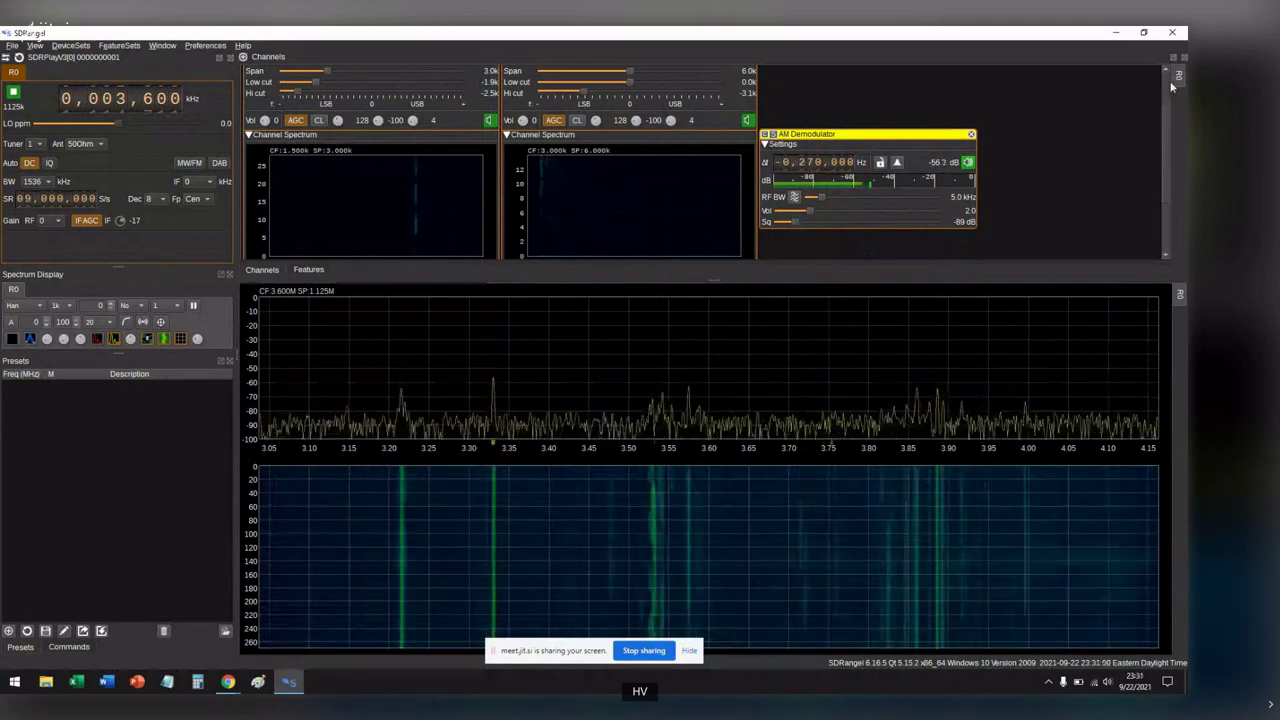
Step: Stop sharing the screen with the Jitsi meeting
scroll(1165, 81, "up", 1)
scroll(1165, 81, "up", 1)
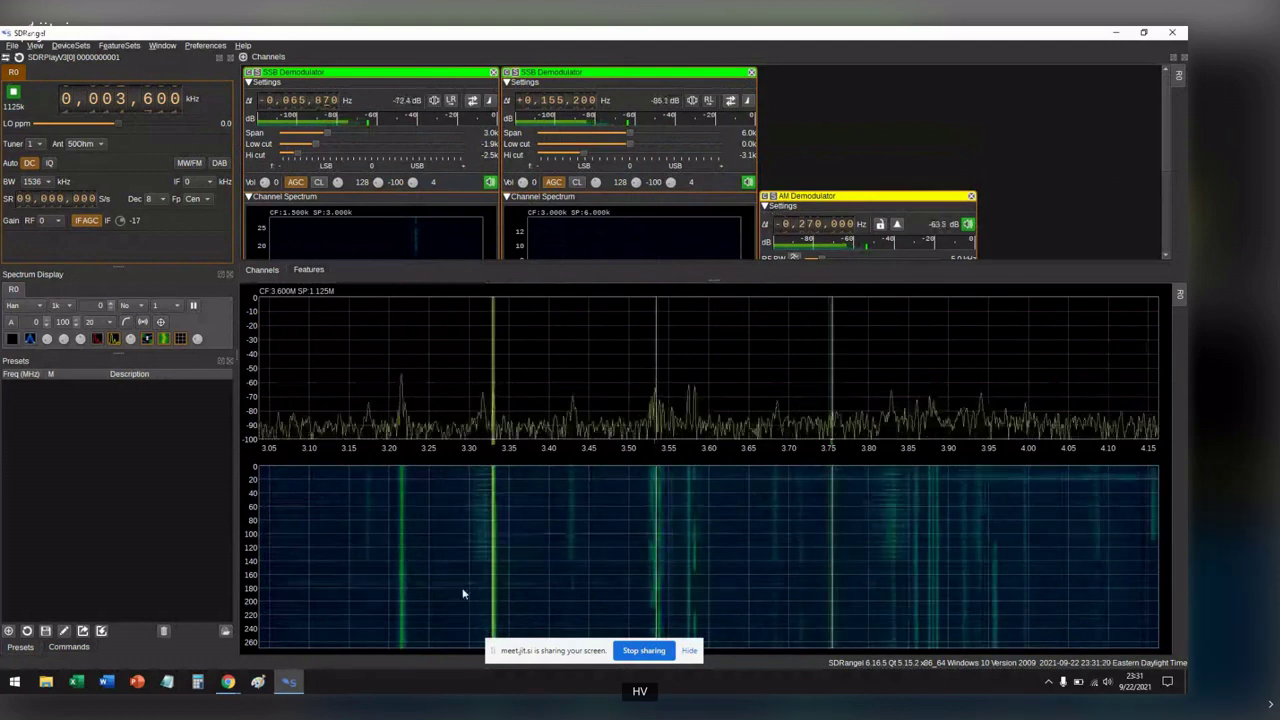
left_click(645, 651)
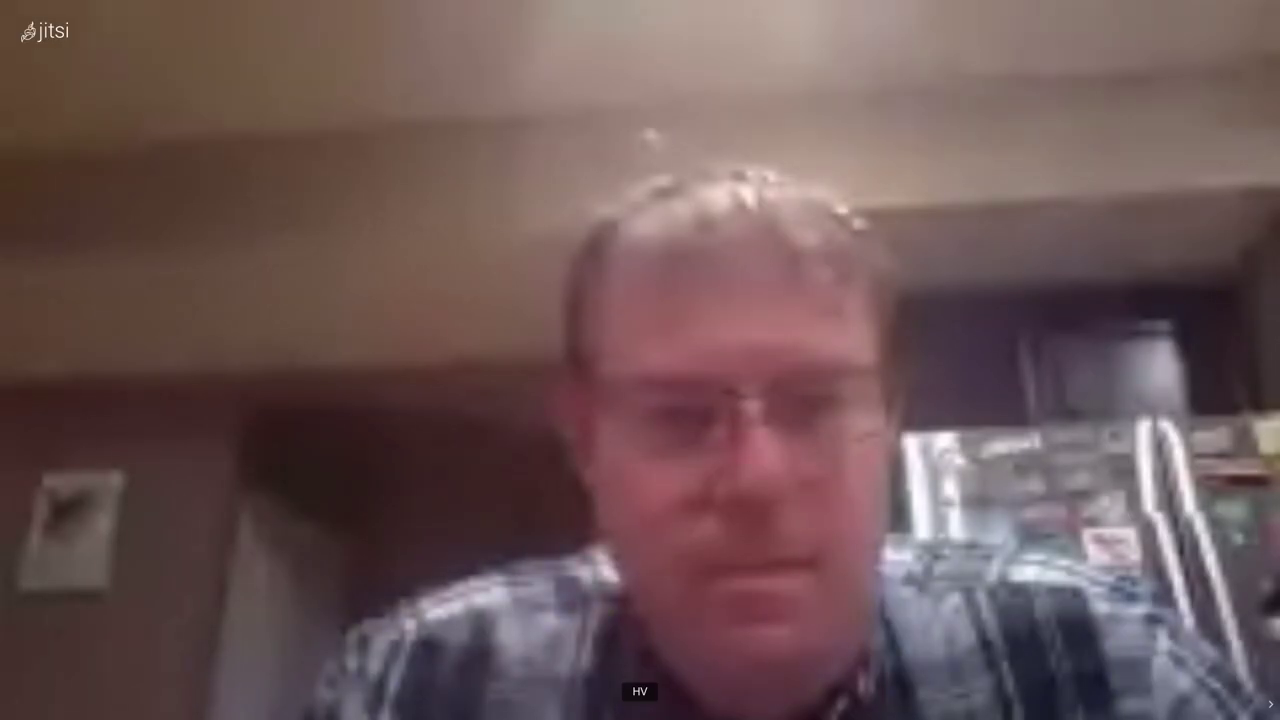